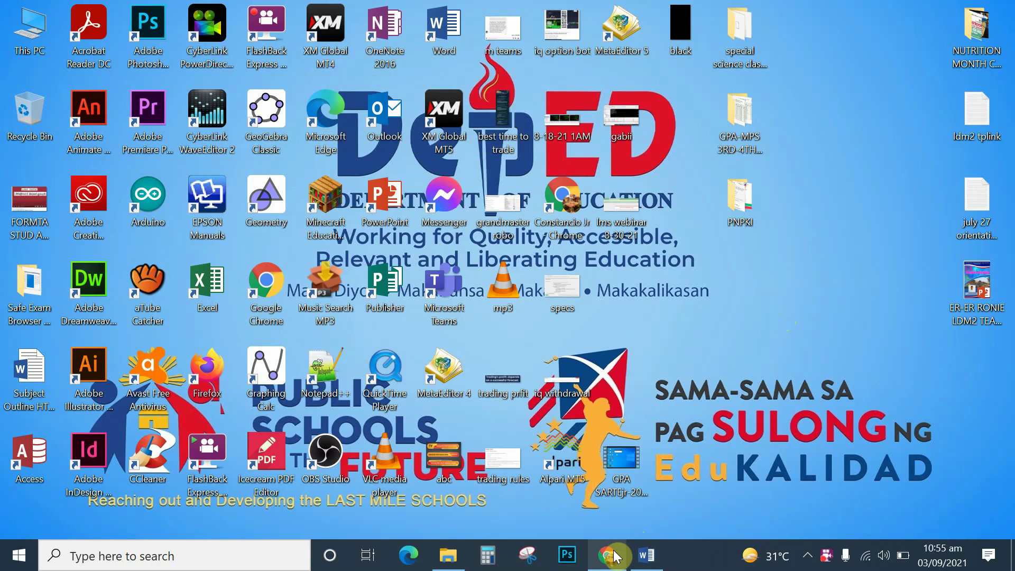
# - Switch to the Chrome window with the Gmail inbox and open Google Forms from the Google apps
pyautogui.moveTo(612, 552)
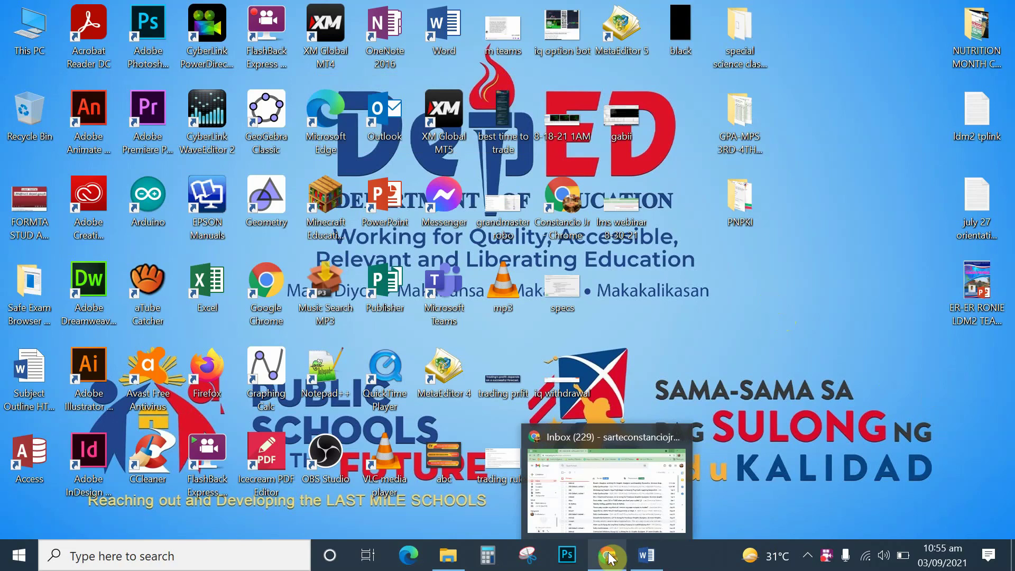
pyautogui.click(624, 476)
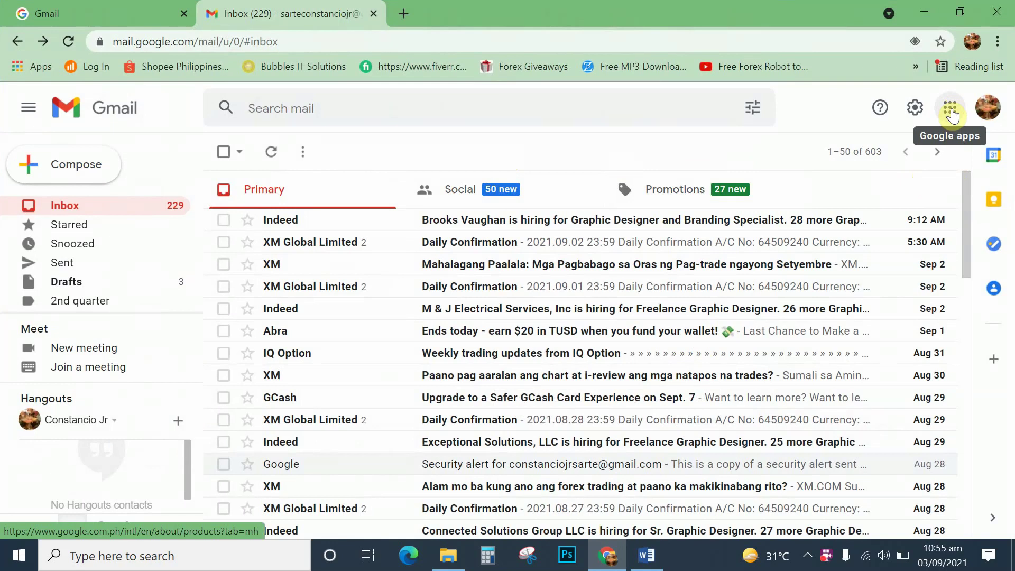
pyautogui.click(951, 115)
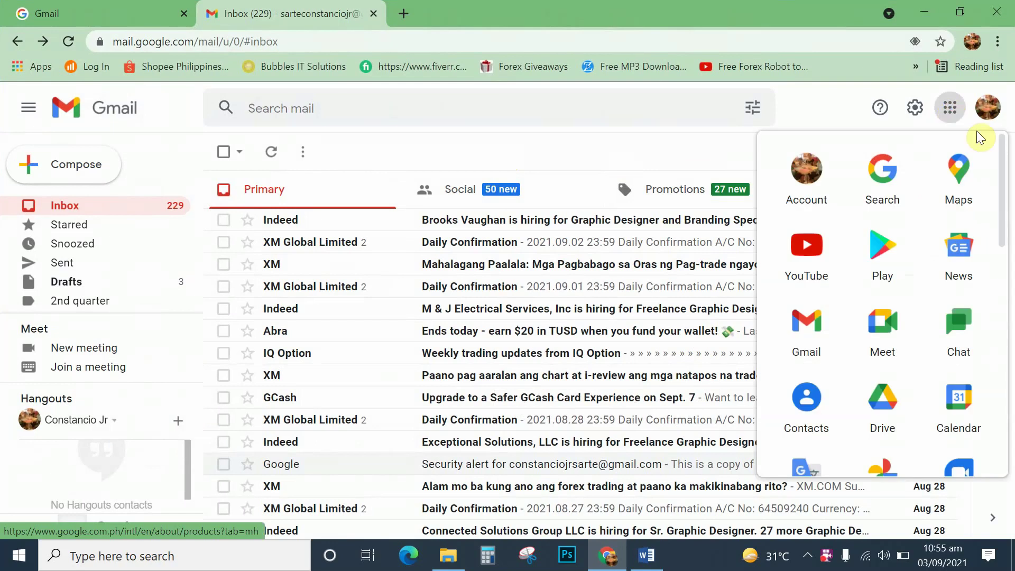
pyautogui.scroll(-3, 1002, 234)
pyautogui.moveTo(1003, 234); pyautogui.dragTo(999, 407)
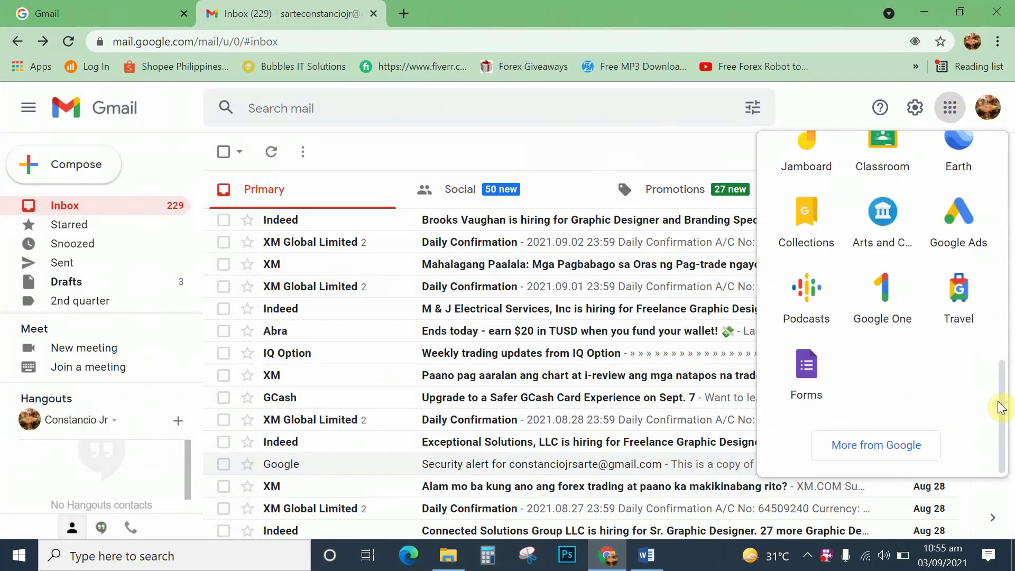
pyautogui.click(807, 370)
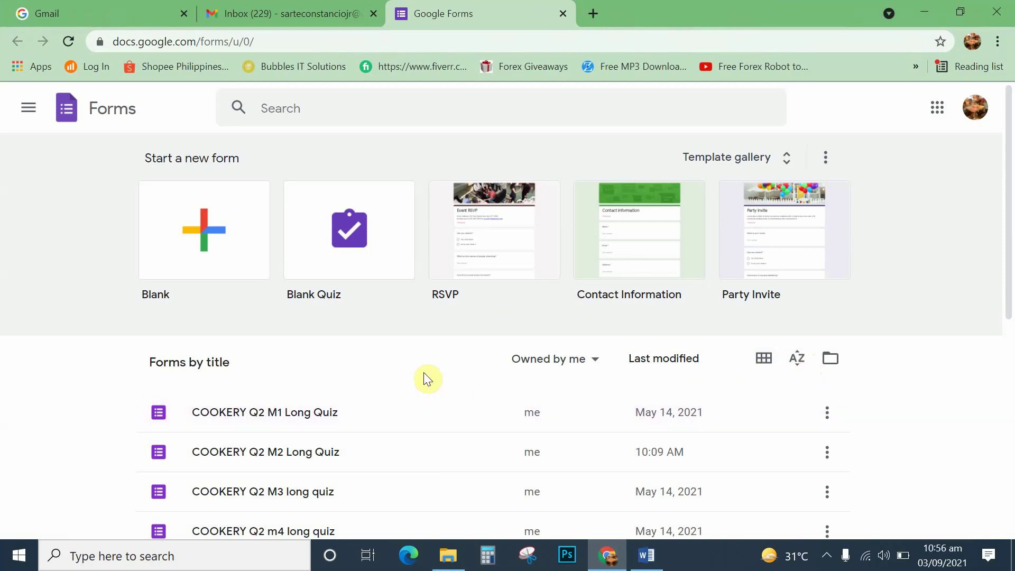
# - Create a new blank quiz and set its form title to "8-TLE CSS"
pyautogui.click(349, 233)
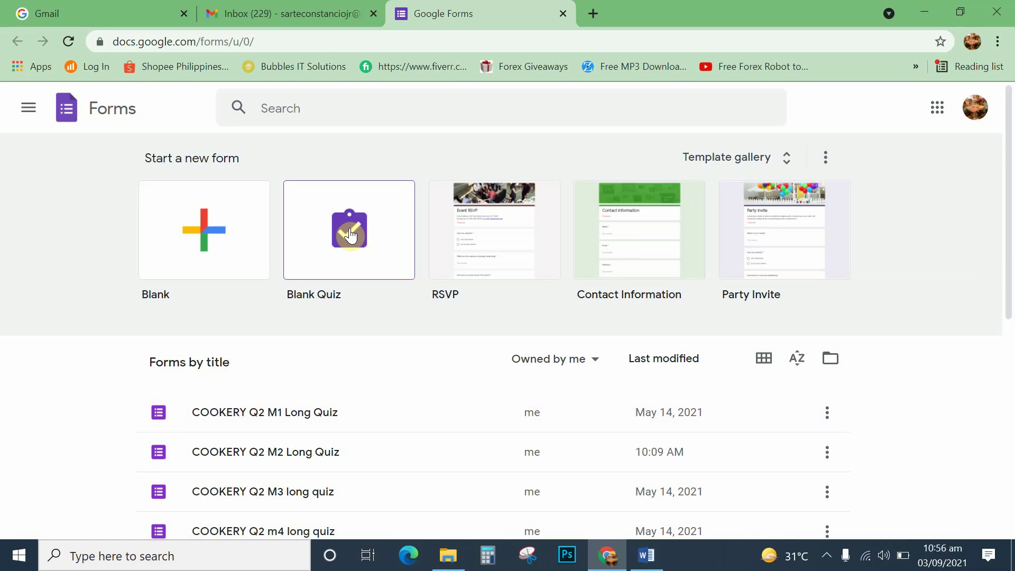
pyautogui.click(350, 234)
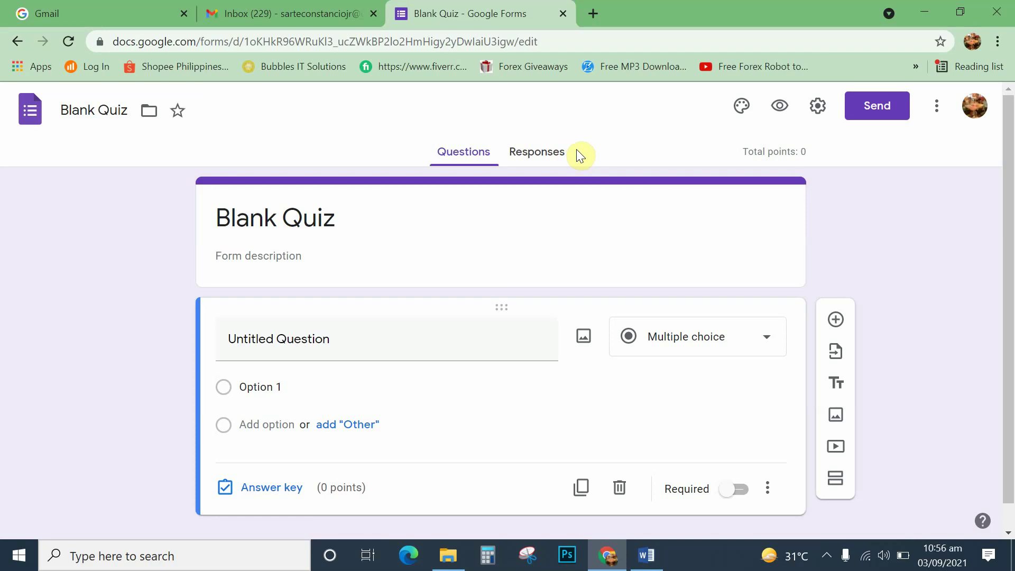
pyautogui.click(348, 218)
pyautogui.moveTo(356, 217); pyautogui.dragTo(208, 217)
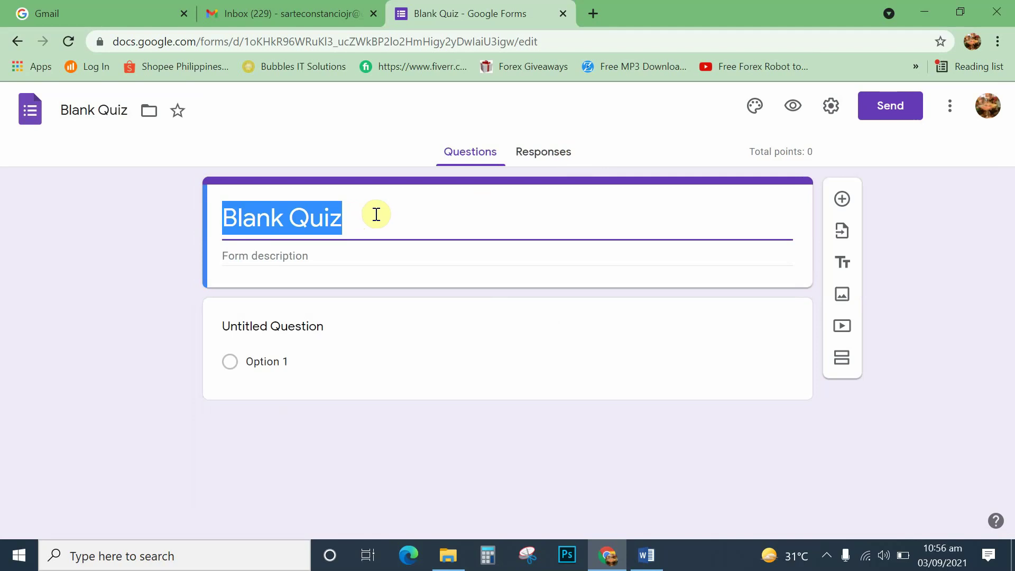
pyautogui.write('8')
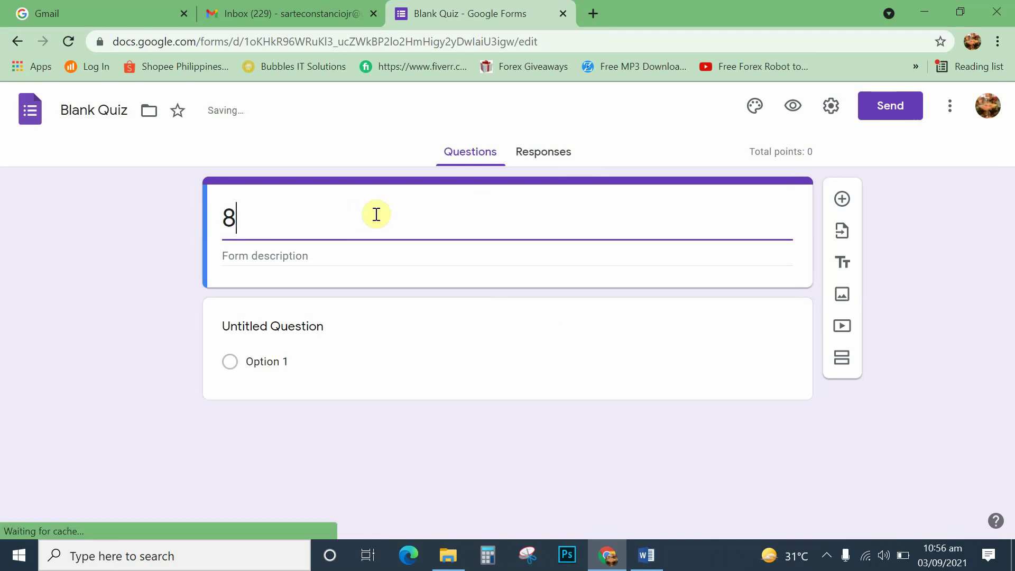
pyautogui.write('-')
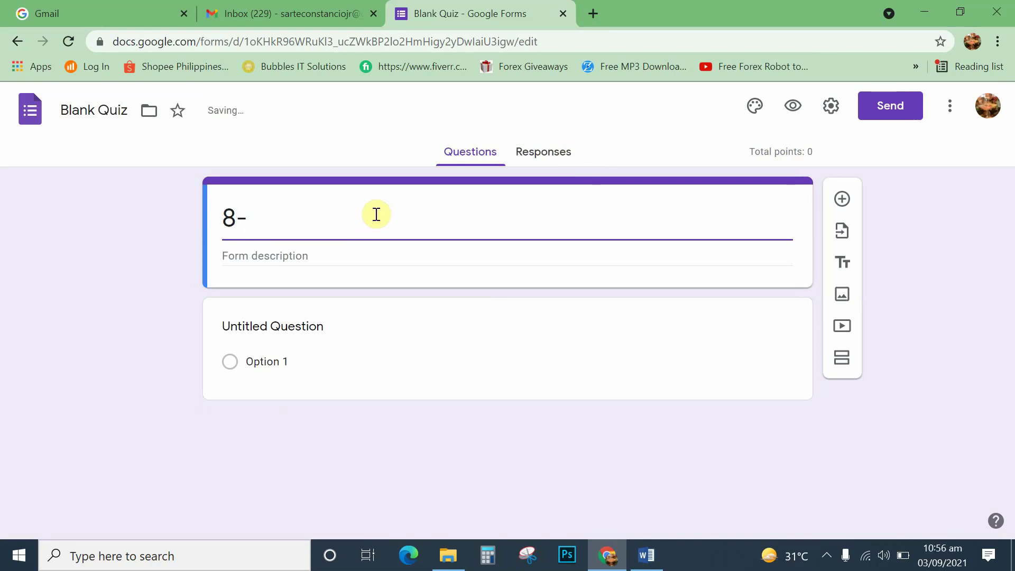
pyautogui.write('TLE')
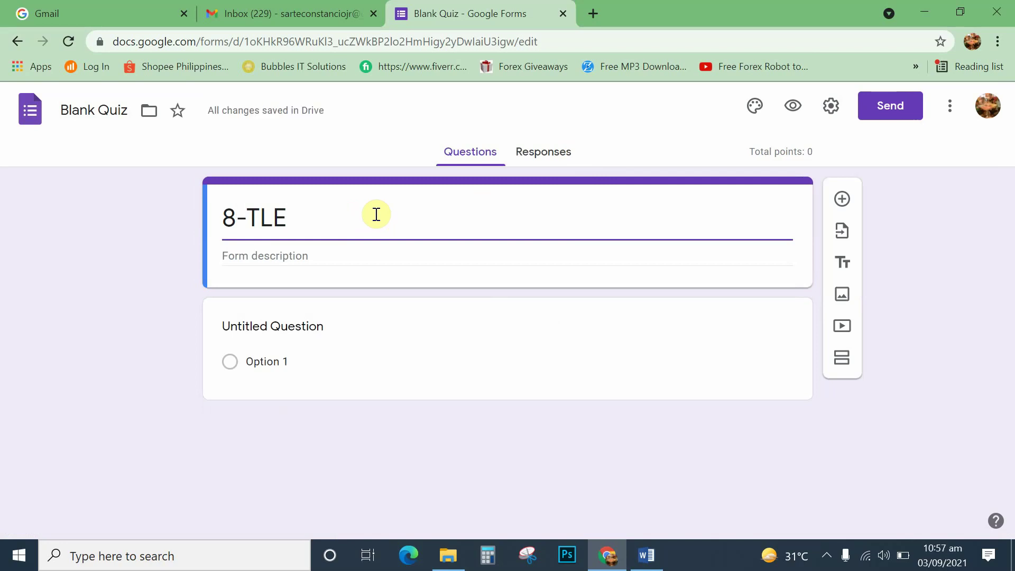
pyautogui.write(' CSS')
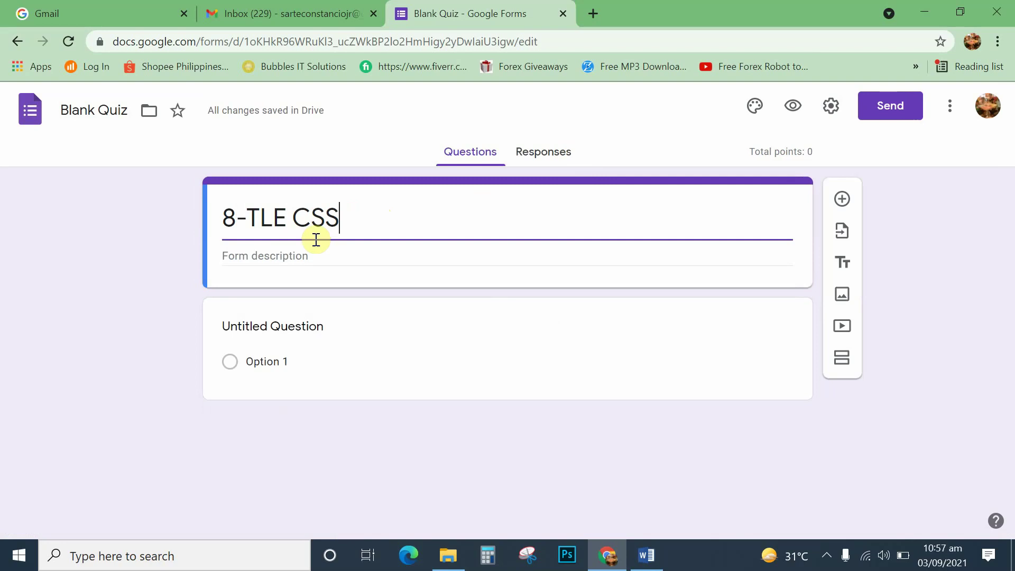
# - Enter "QUIZ 1 Q4" as the form description
pyautogui.click(318, 256)
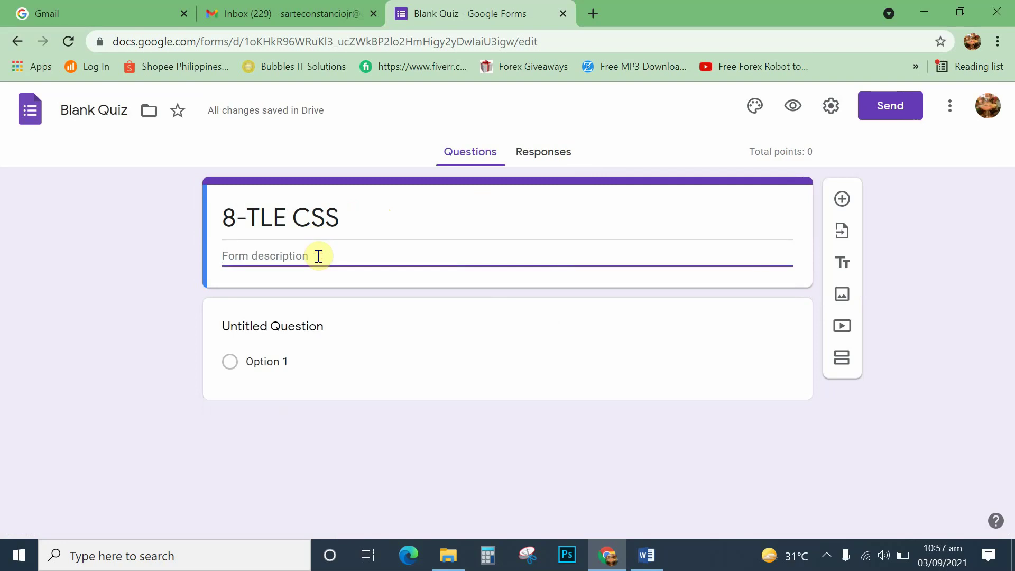
pyautogui.write('QUIZ')
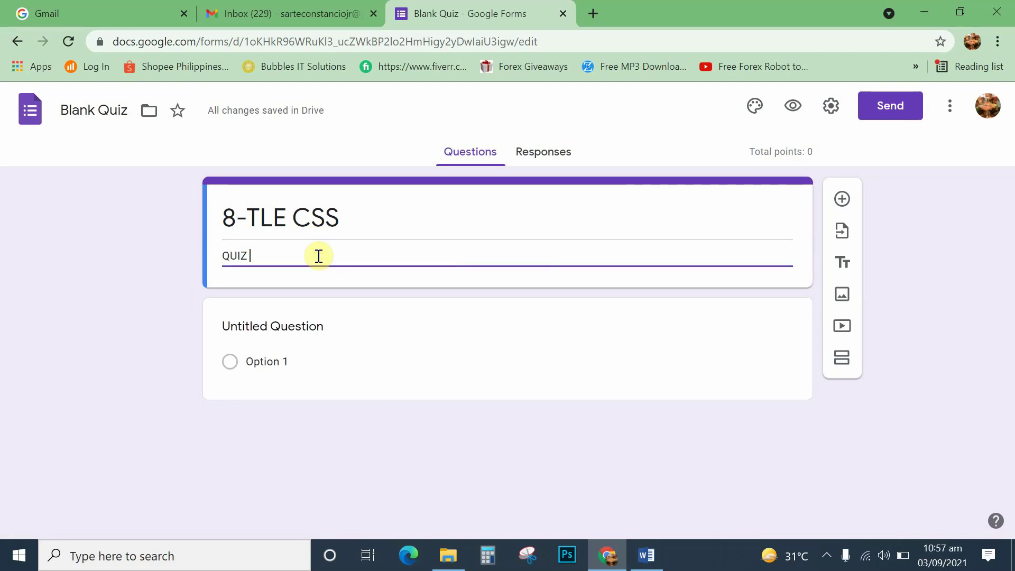
pyautogui.write(' 1')
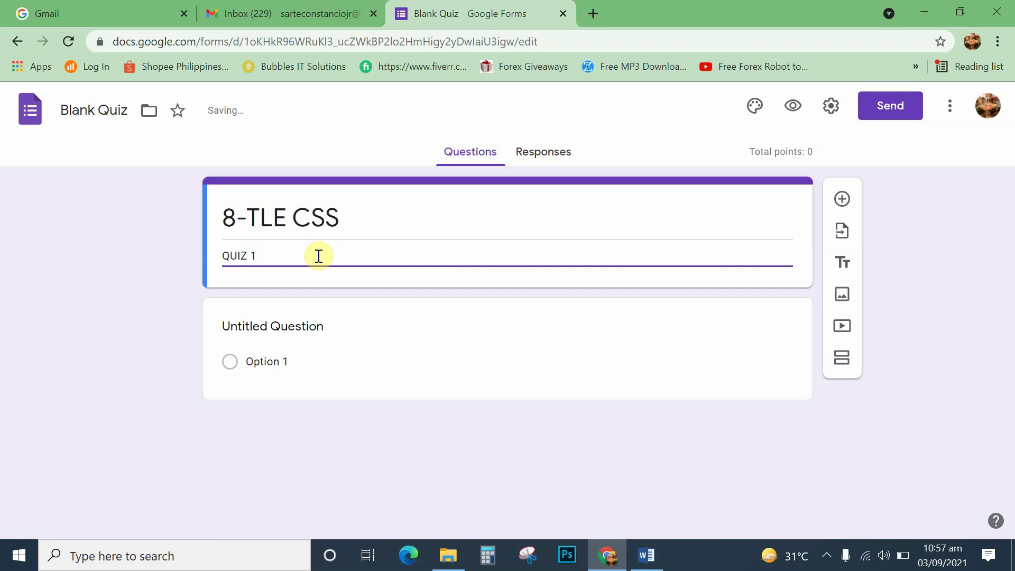
pyautogui.write(' Q')
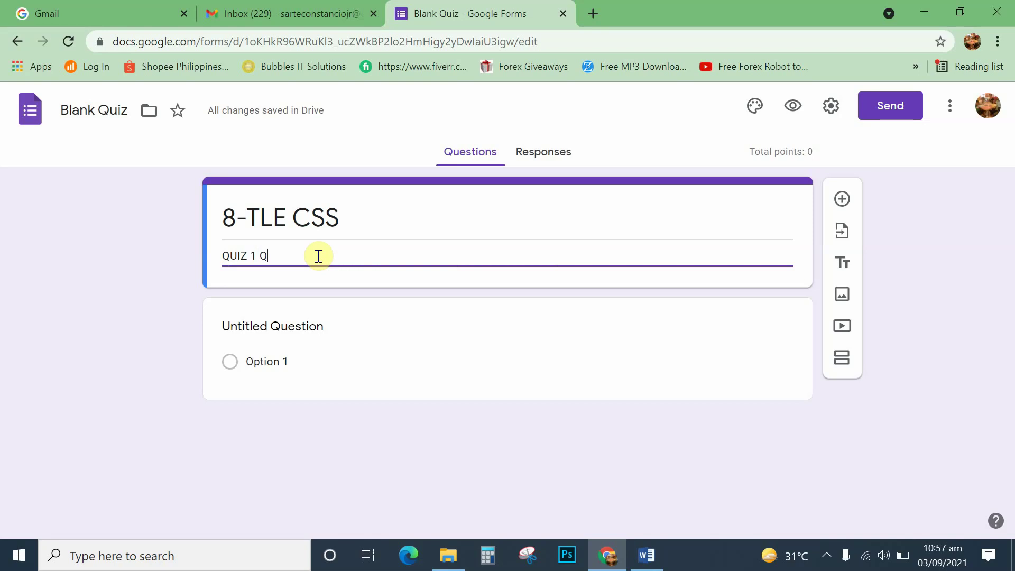
pyautogui.write('4')
# - Change the untitled question's type to Short answer
pyautogui.click(356, 328)
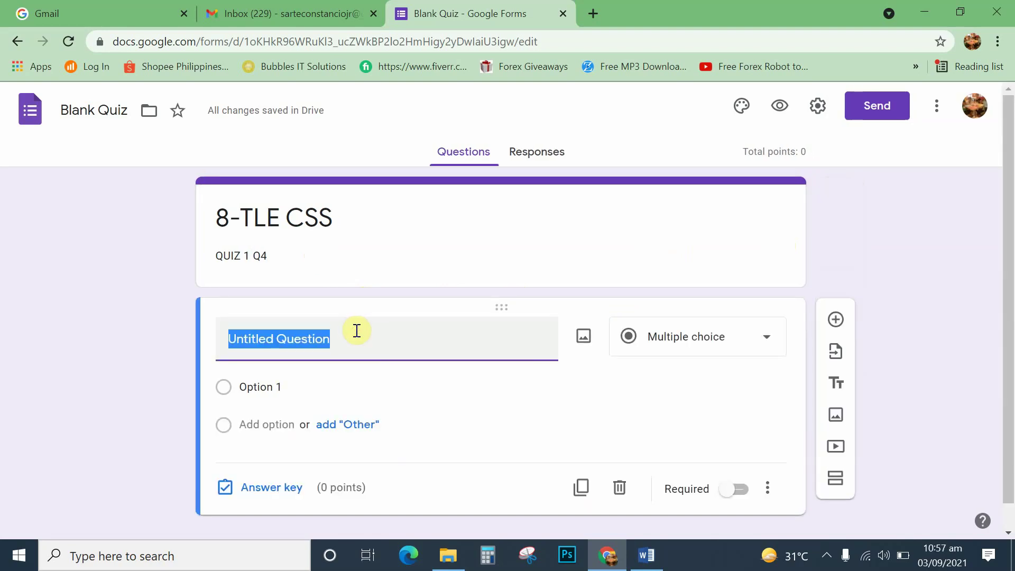
pyautogui.click(768, 341)
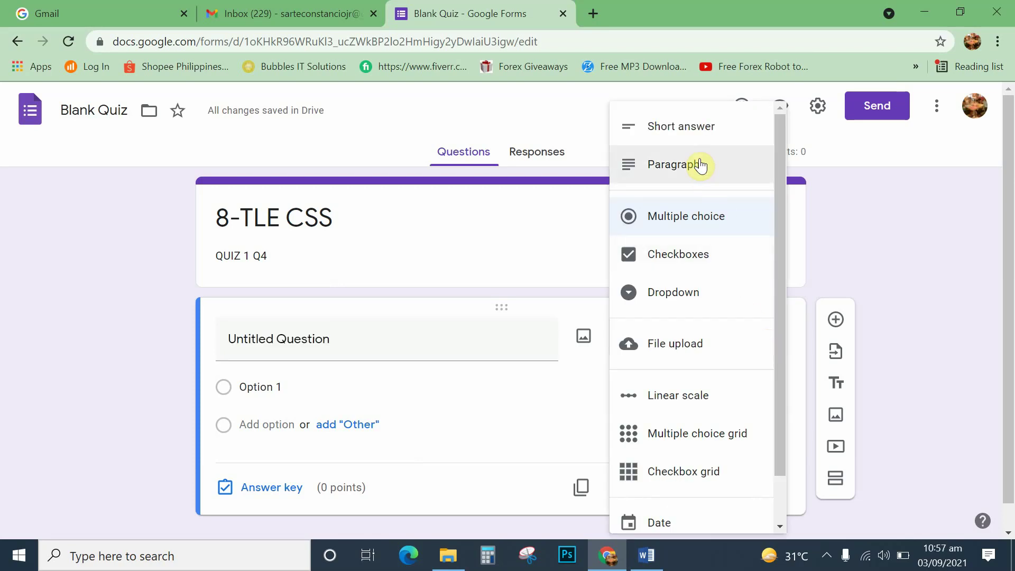
pyautogui.click(692, 130)
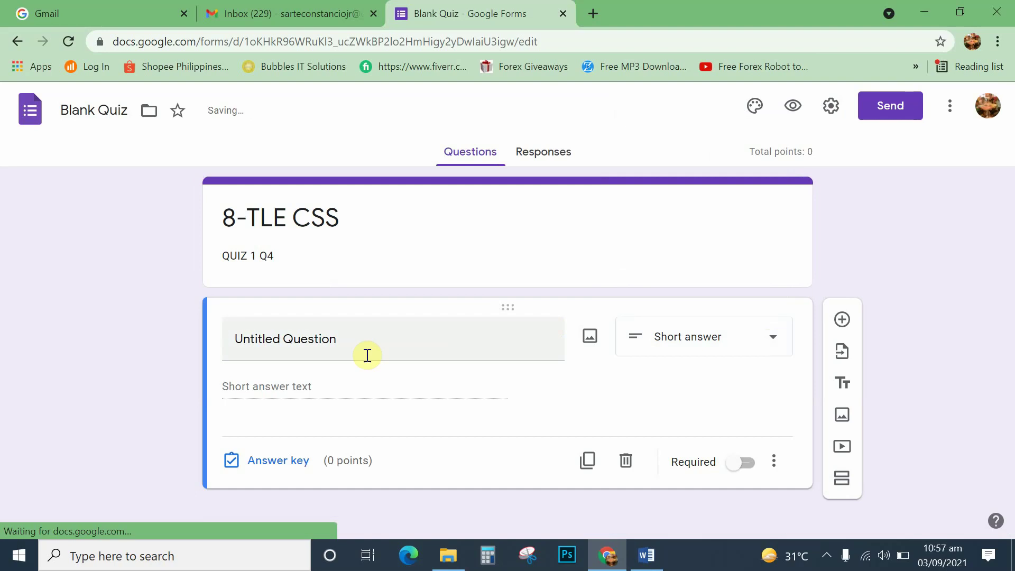
# - Title the short-answer question "Lastname" and make it required
pyautogui.click(350, 340)
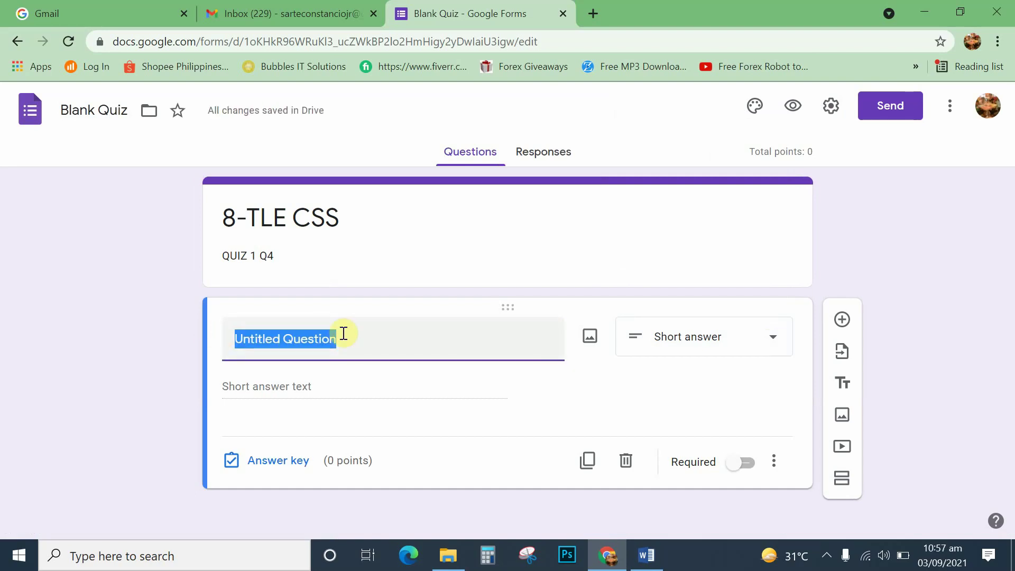
pyautogui.write('IASTM')
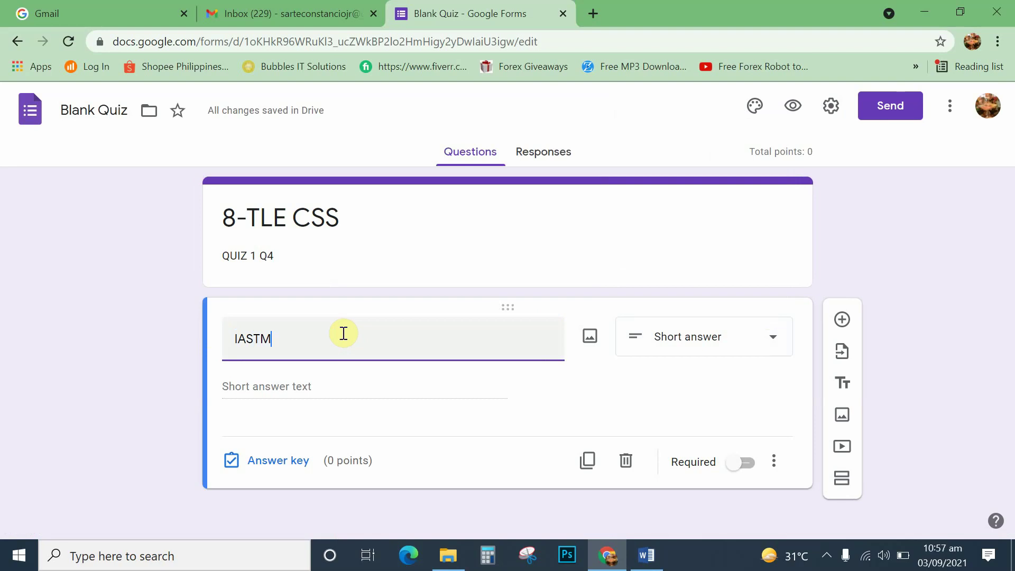
pyautogui.press('BackSpace')
pyautogui.write('NAME')
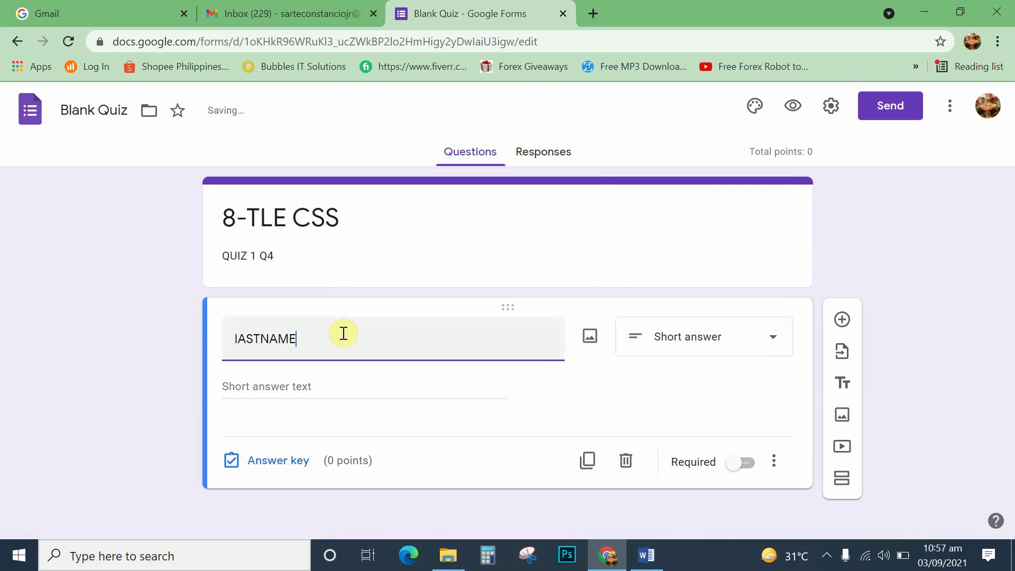
pyautogui.press('BackSpace')
pyautogui.press('BackSpace')
pyautogui.press('BackSpace')
pyautogui.press('BackSpace')
pyautogui.press('BackSpace')
pyautogui.press('BackSpace')
pyautogui.press('BackSpace')
pyautogui.press('BackSpace')
pyautogui.write('Lastname')
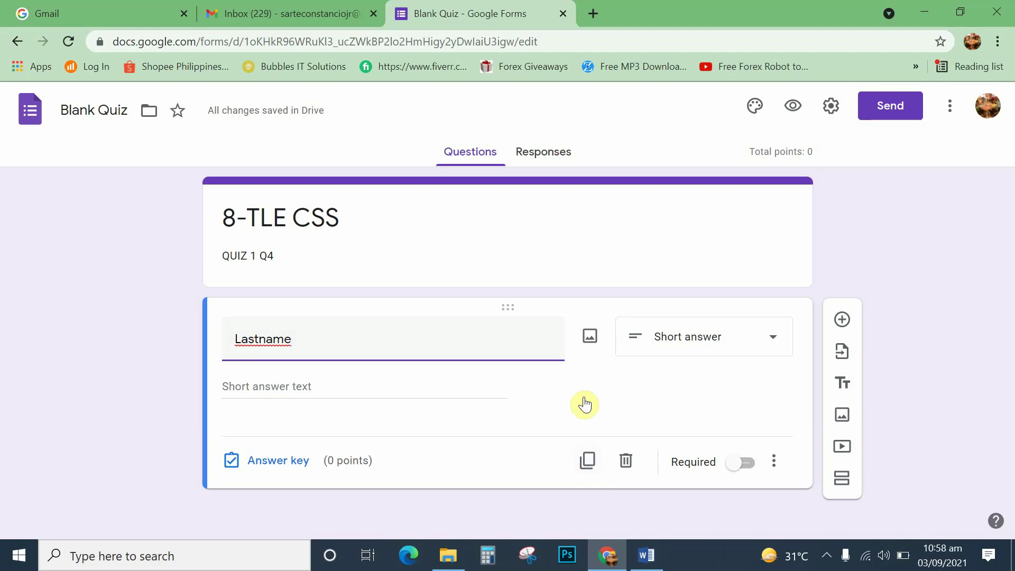
pyautogui.click(733, 468)
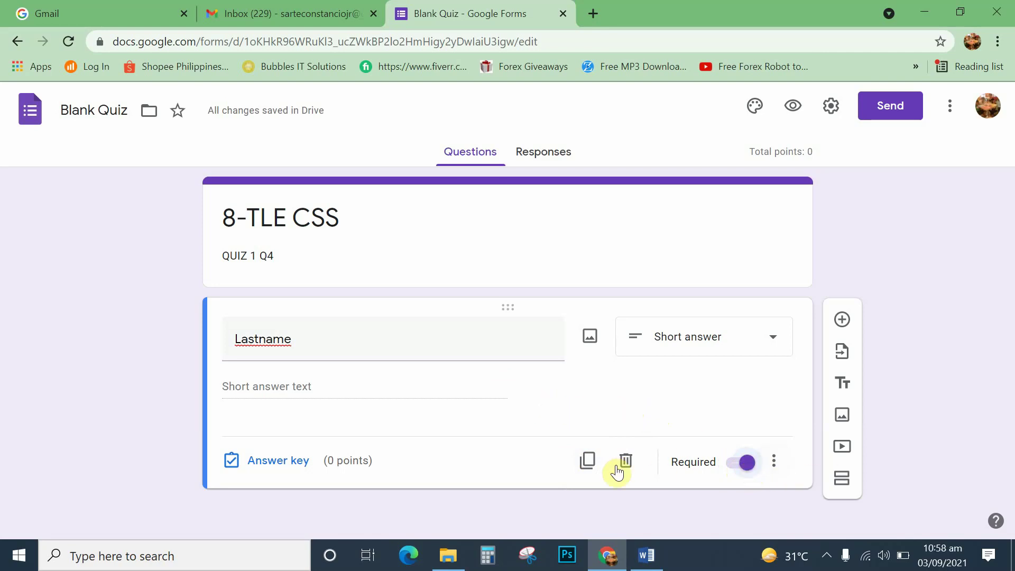
# - Duplicate the Lastname question and retitle the copy "Firstname"
pyautogui.click(589, 463)
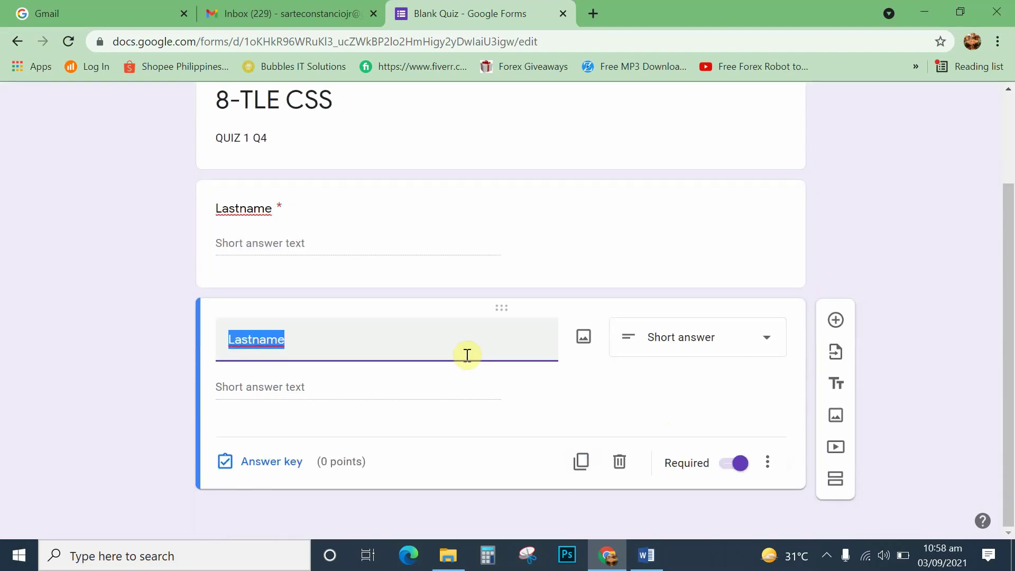
pyautogui.write('First')
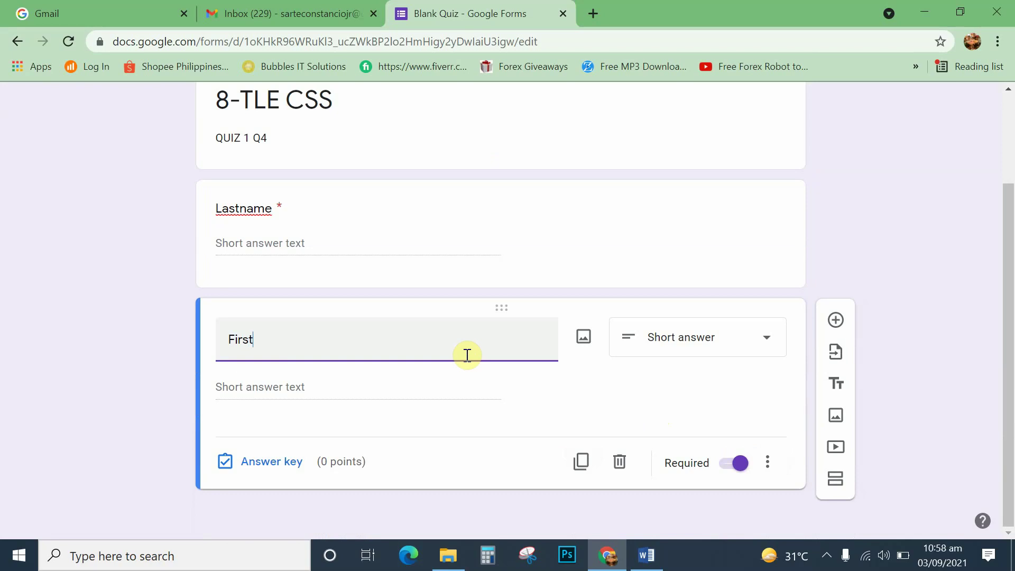
pyautogui.write('name')
# - Duplicate the Firstname question and retitle the copy "Grade & Section"
pyautogui.click(582, 463)
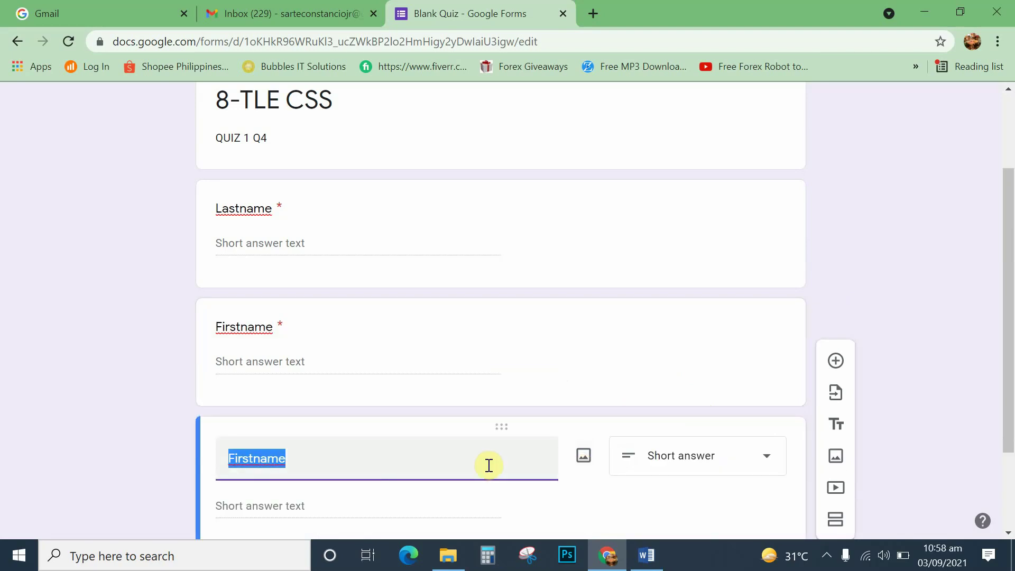
pyautogui.write('Grade ')
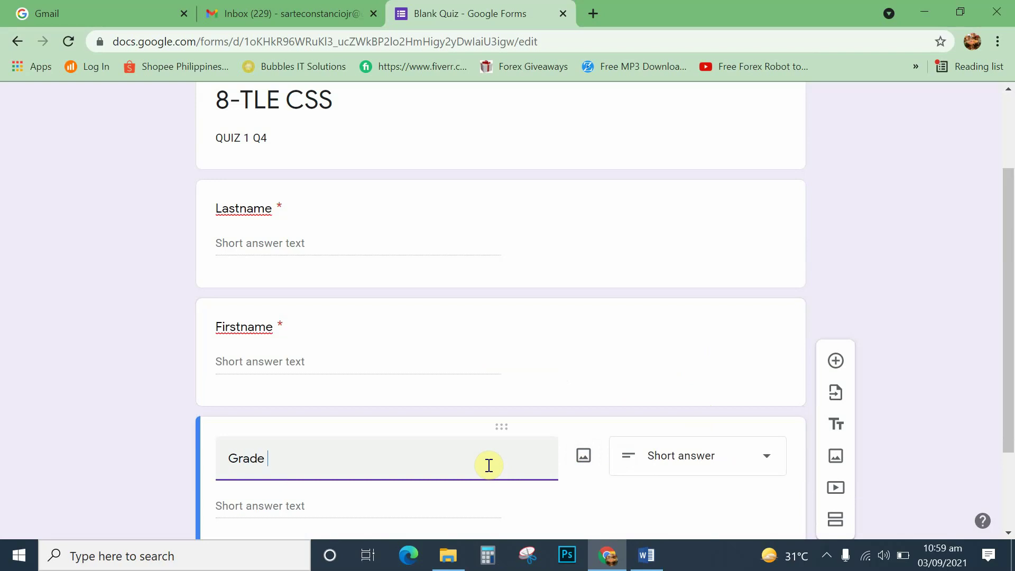
pyautogui.write('& Section')
# - Change the Grade & Section question's type to Checkboxes
pyautogui.scroll(-2, 581, 443)
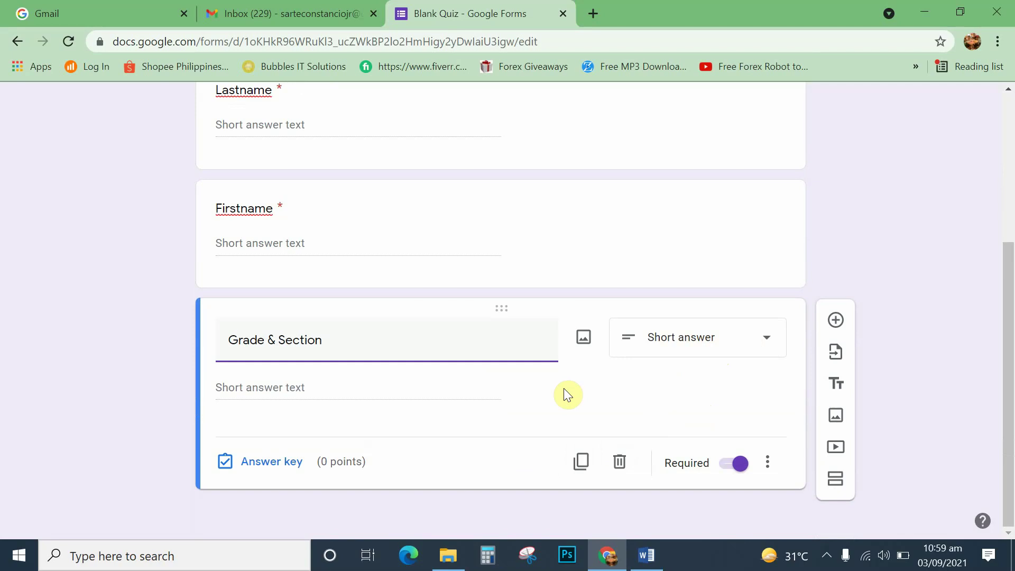
pyautogui.click(768, 344)
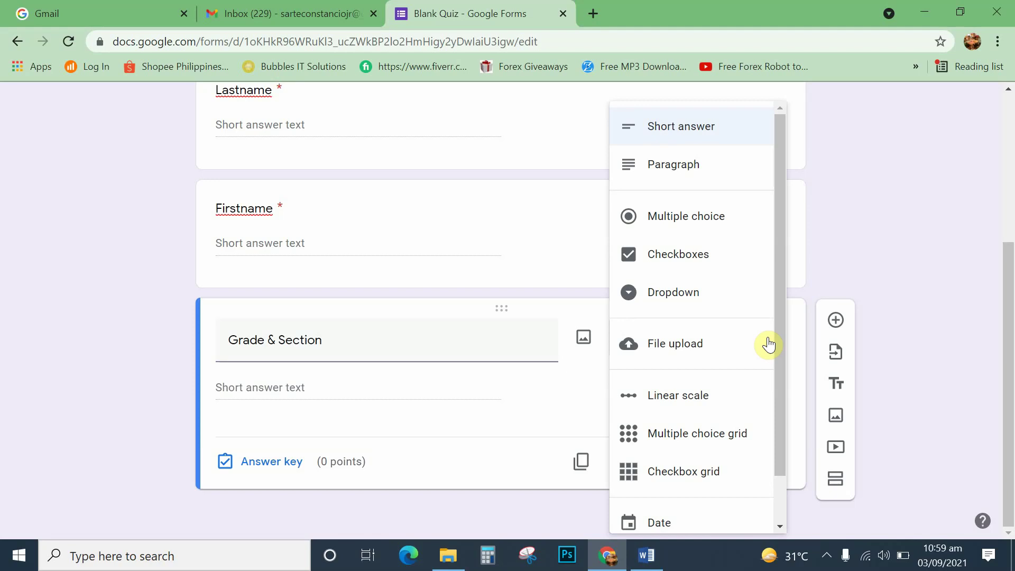
pyautogui.click(679, 257)
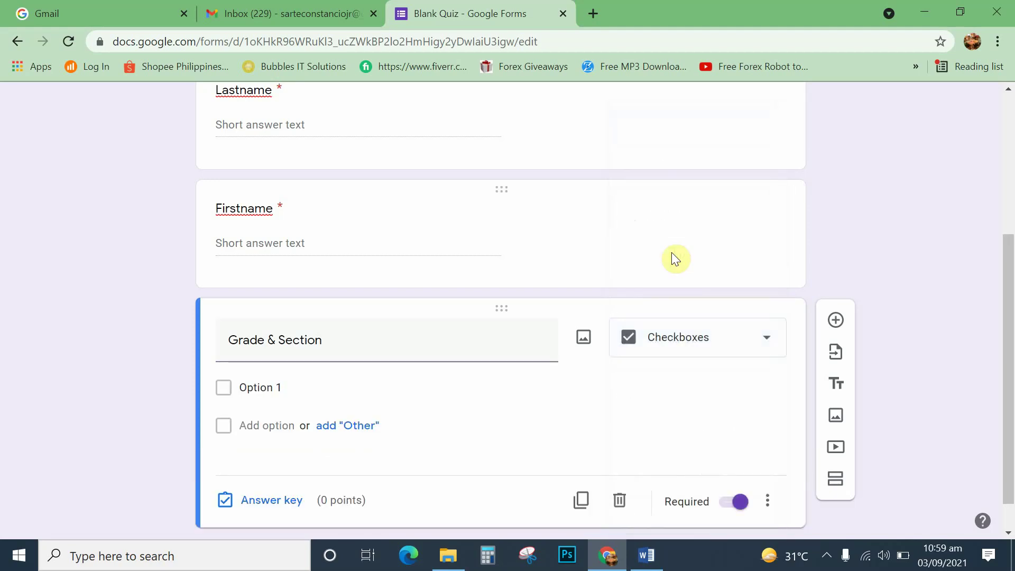
# - Fill the Grade & Section question with the options 8-Dove, 8-Peacock and 8-Eagle
pyautogui.scroll(-1, 592, 381)
pyautogui.click(281, 349)
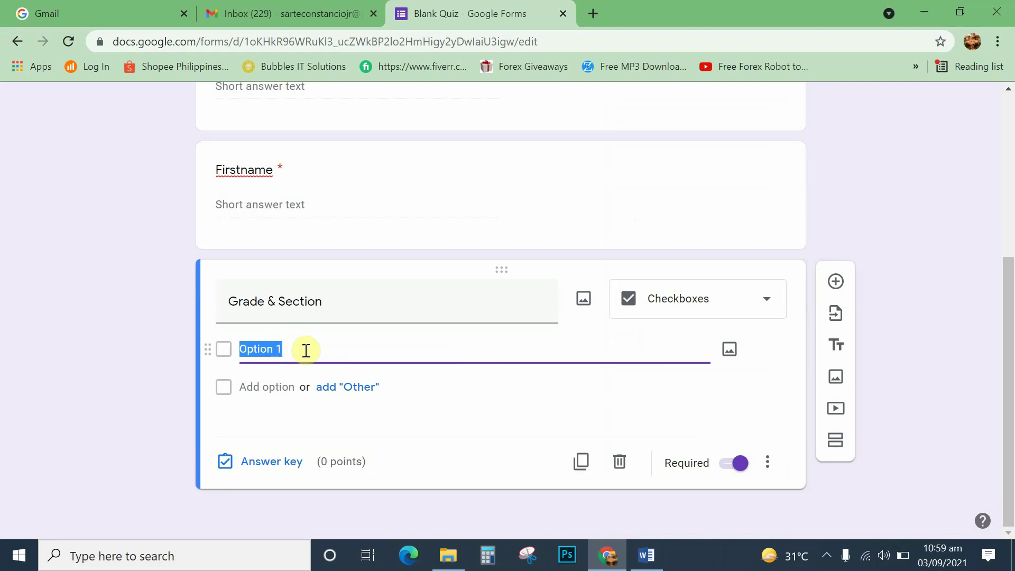
pyautogui.write('8')
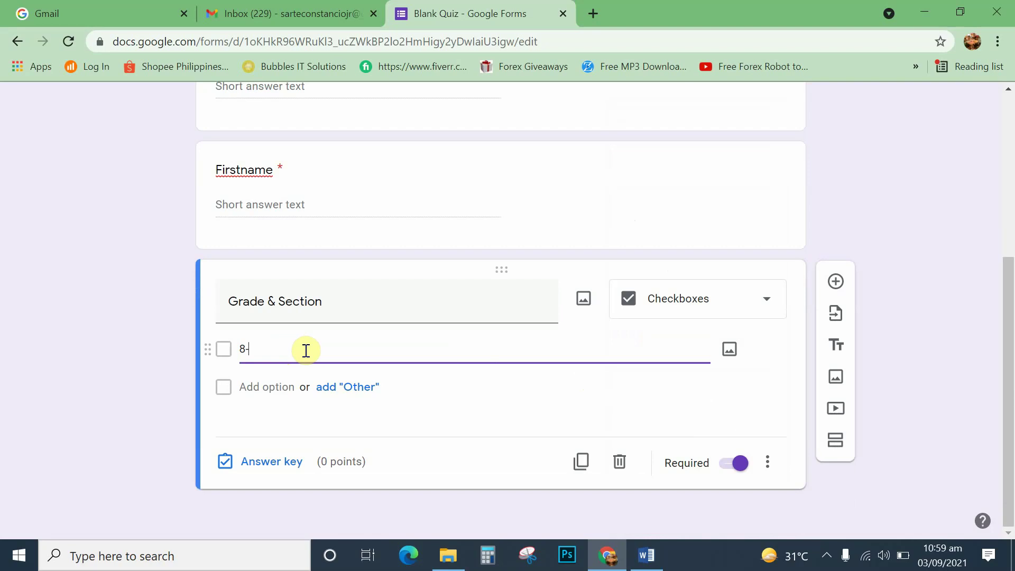
pyautogui.write('-Dove')
pyautogui.click(266, 386)
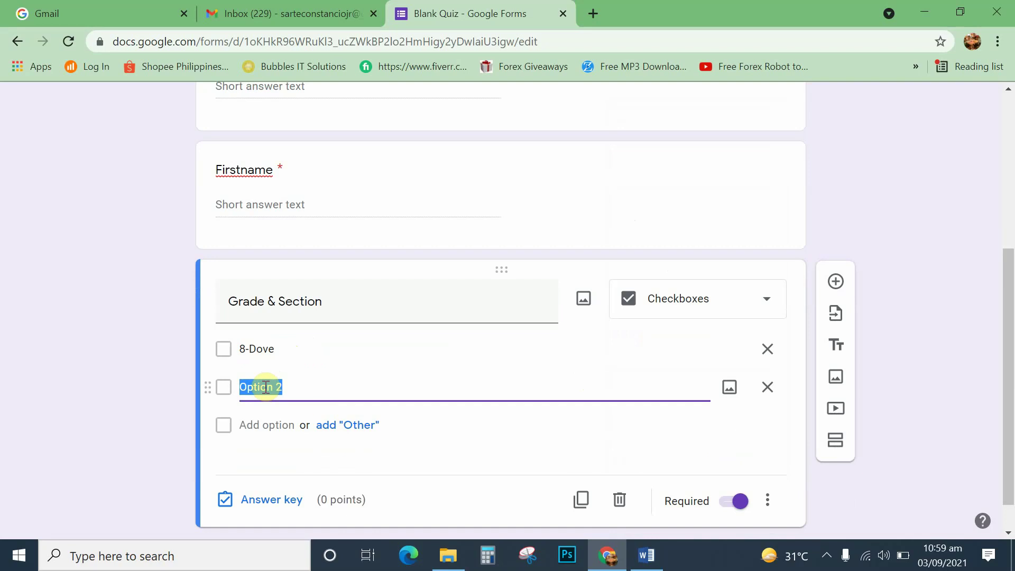
pyautogui.write('8-')
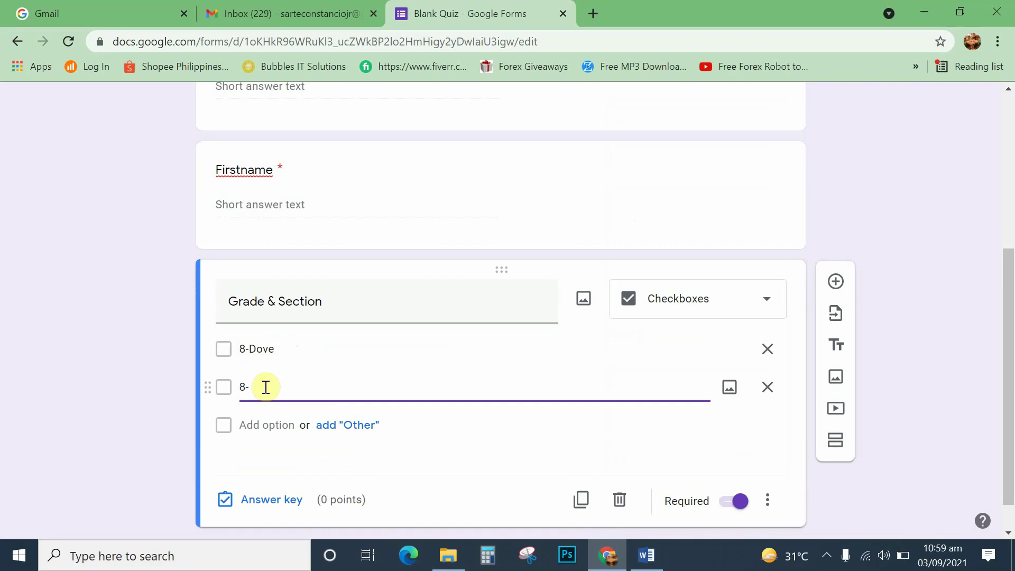
pyautogui.write('Peacock')
pyautogui.click(260, 424)
pyautogui.write('8-')
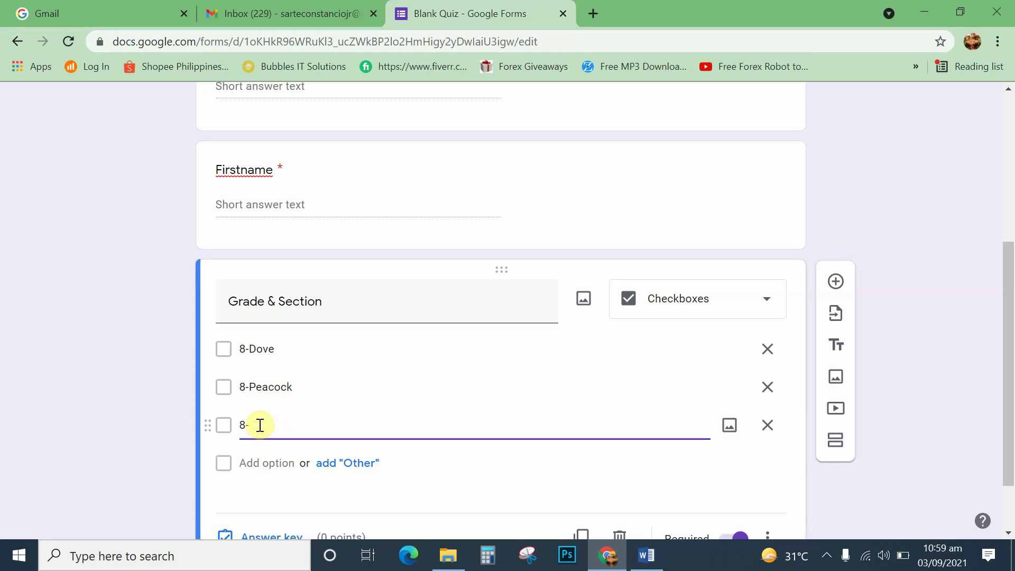
pyautogui.write('Eagle')
# - Duplicate the Grade & Section question and change the copy's type to Multiple choice
pyautogui.scroll(-1, 389, 240)
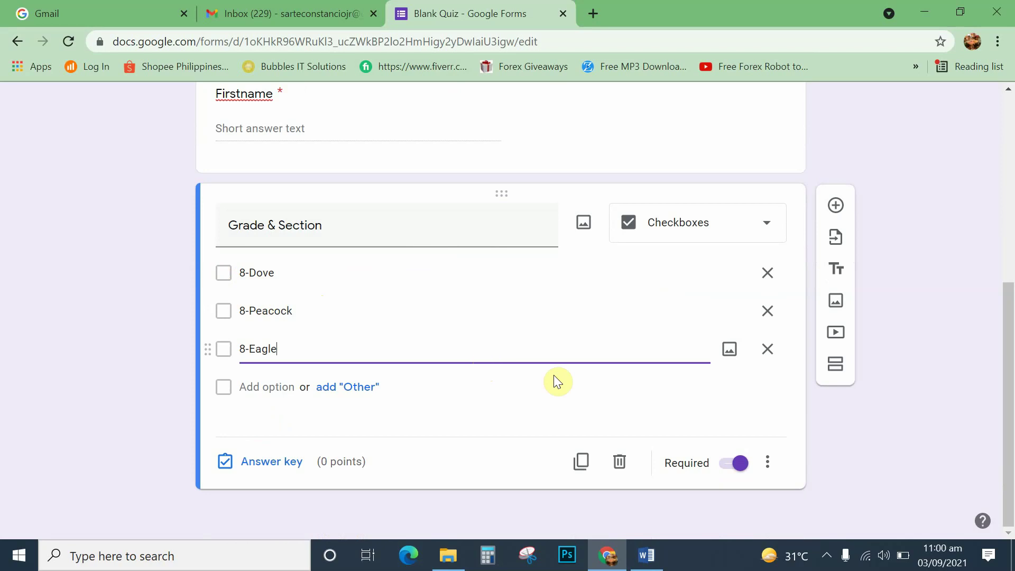
pyautogui.click(583, 464)
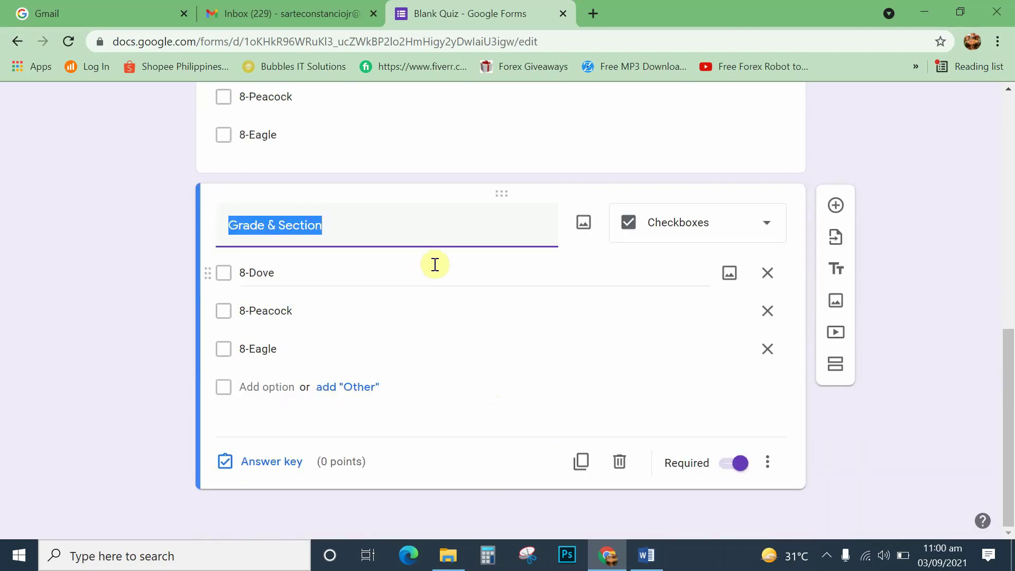
pyautogui.click(767, 228)
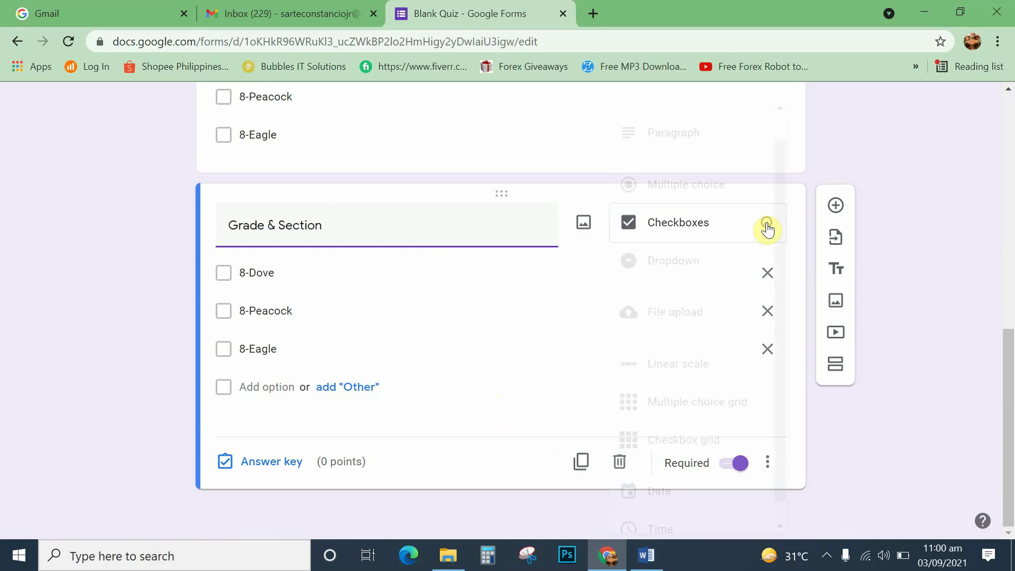
pyautogui.click(696, 185)
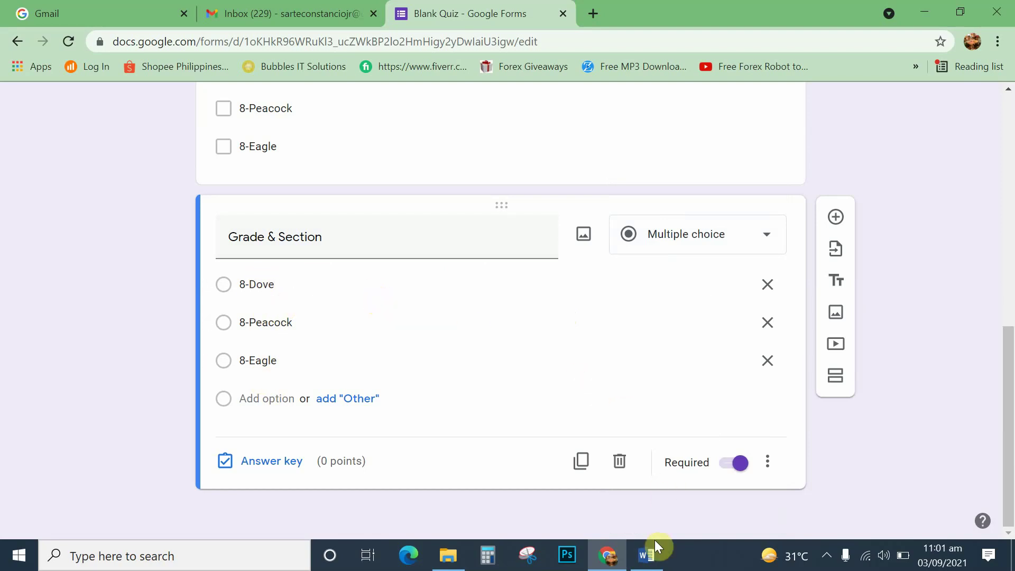
# - Switch to the Word document long-quiz-g78-ict-q4m1 and copy the full text of question 1, including its number
pyautogui.moveTo(650, 558)
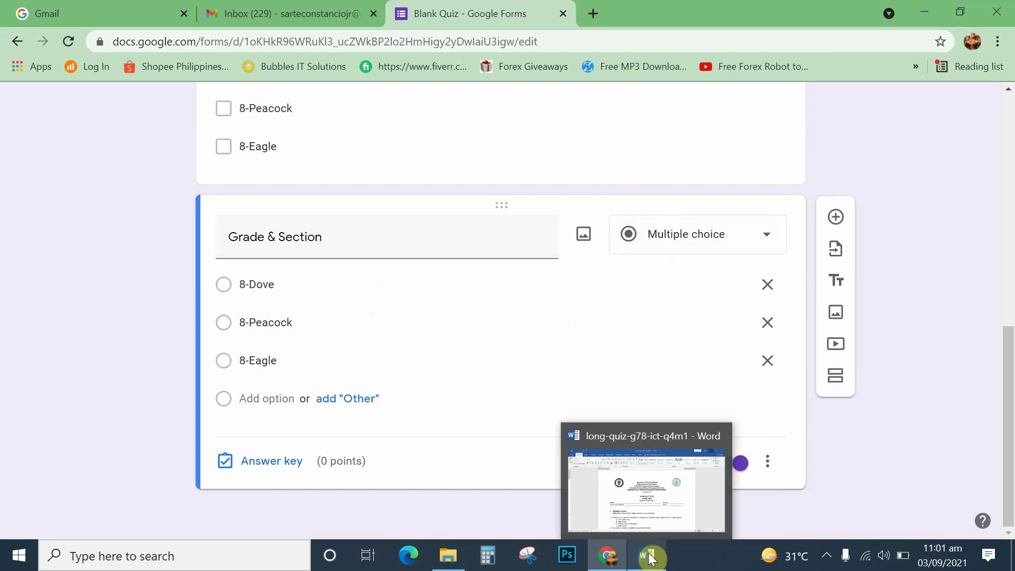
pyautogui.click(641, 502)
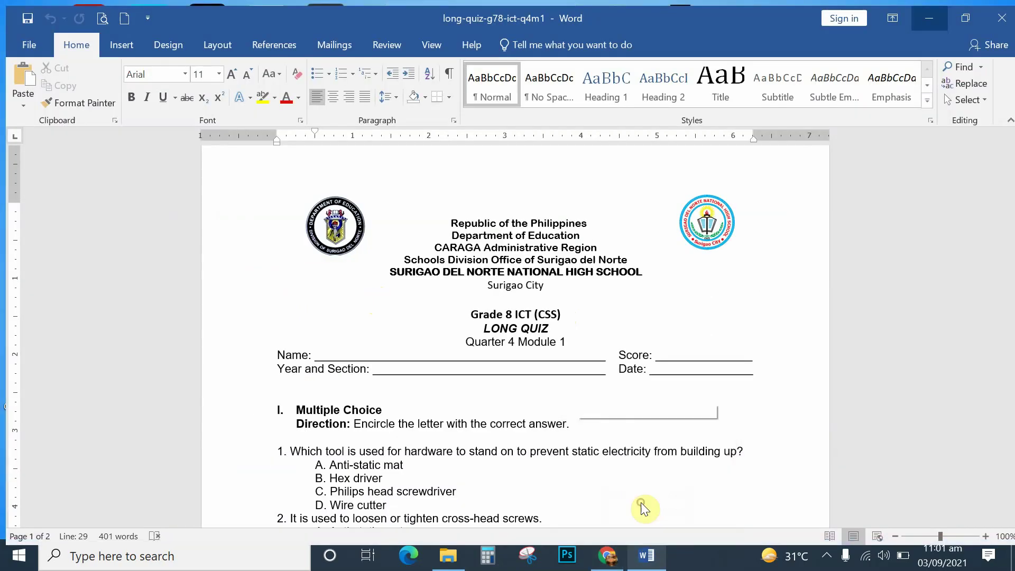
pyautogui.scroll(-3, 679, 385)
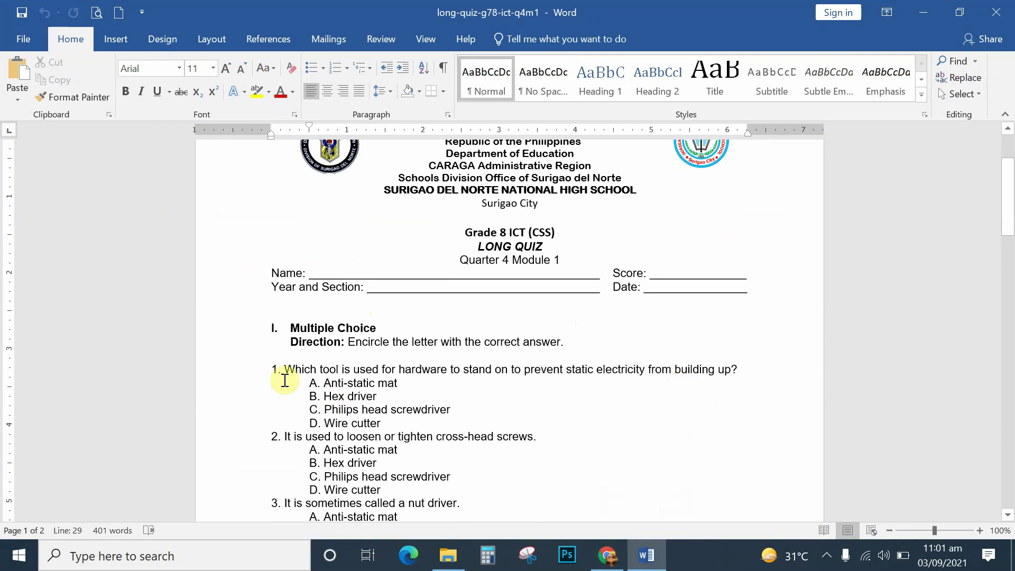
pyautogui.moveTo(272, 369); pyautogui.dragTo(725, 370)
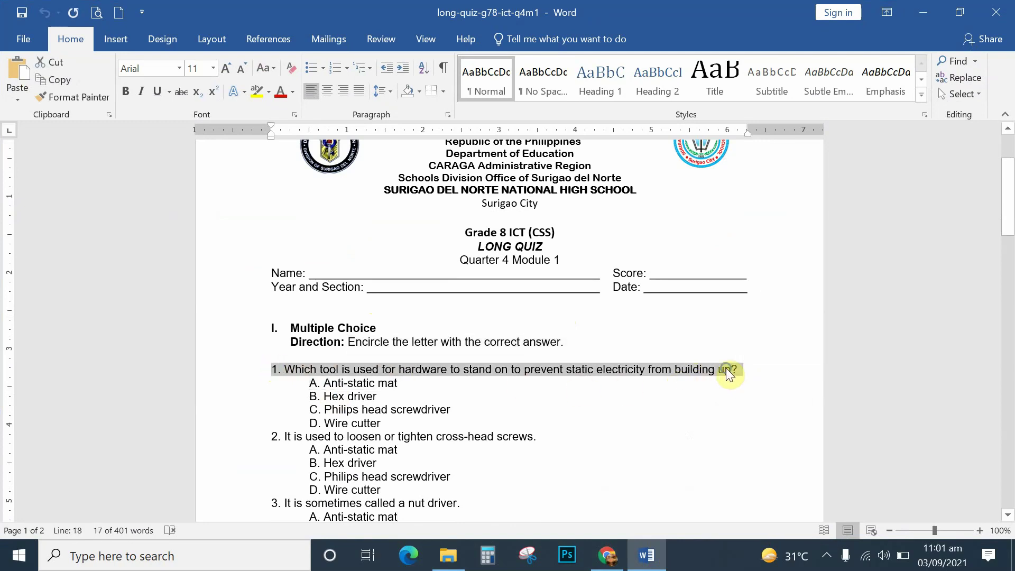
pyautogui.rightClick(725, 369)
pyautogui.click(763, 179)
# - Return to the Google Forms quiz in Chrome and replace the multiple-choice question's title with the copied question 1 text
pyautogui.click(608, 555)
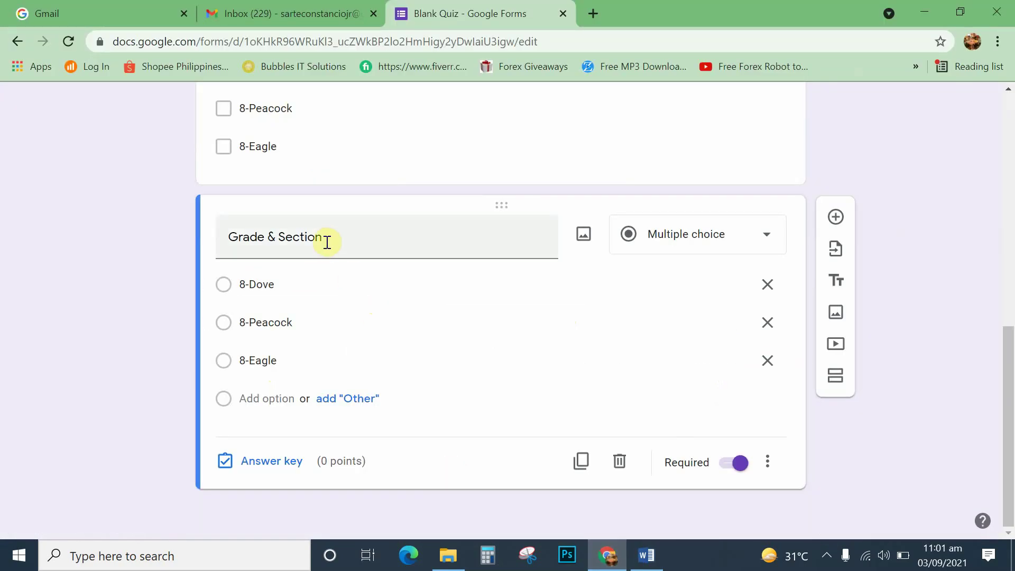
pyautogui.moveTo(317, 237); pyautogui.dragTo(233, 244)
pyautogui.rightClick(243, 237)
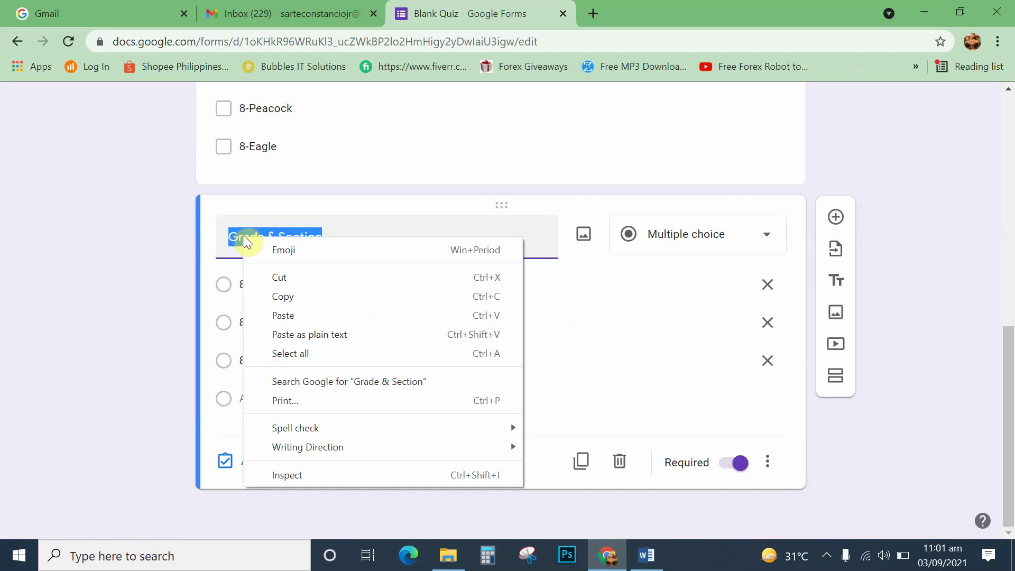
pyautogui.click(287, 315)
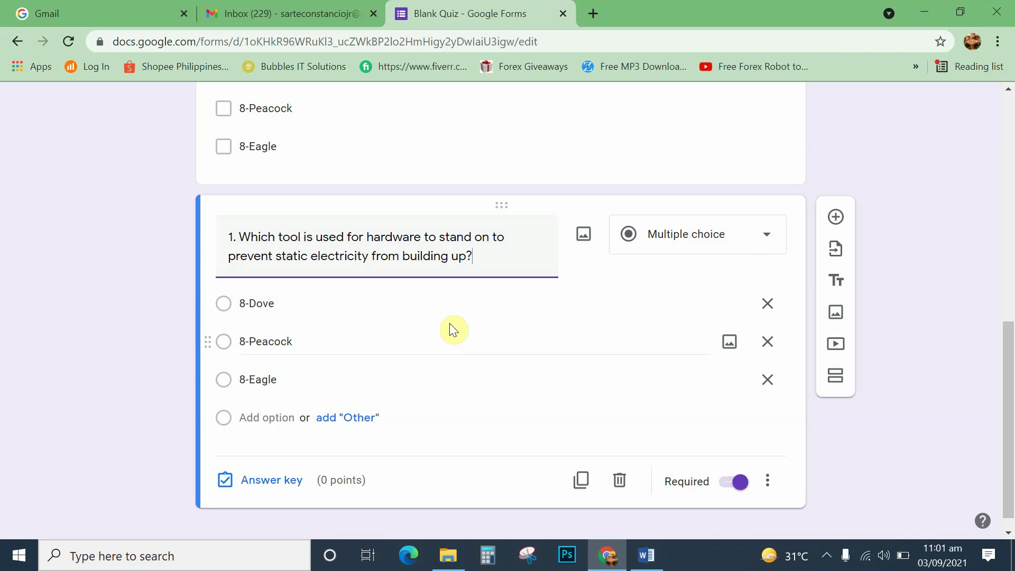
pyautogui.scroll(-1, 449, 330)
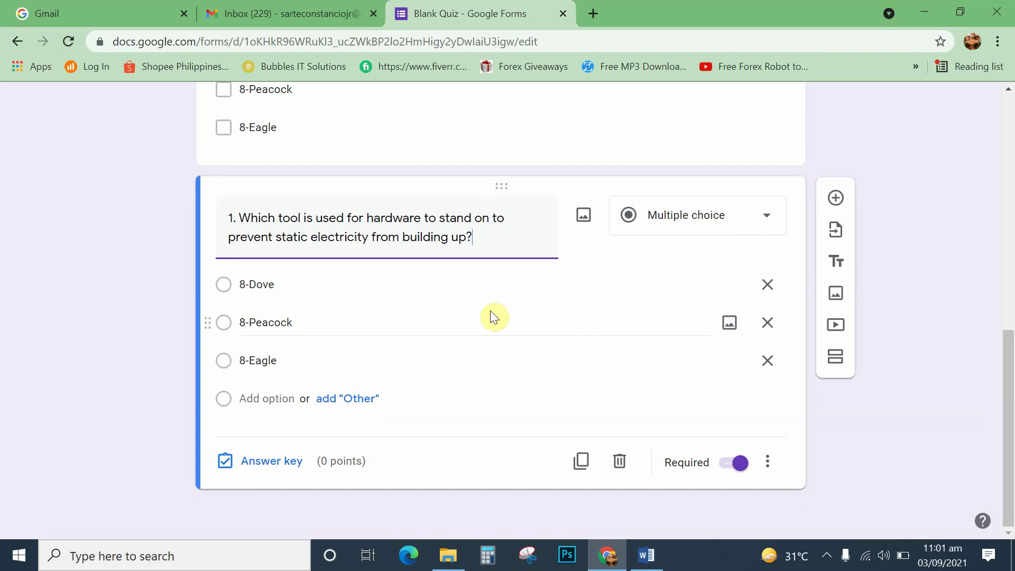
# - Switch back to the Word quiz document and copy question 1's four answer choices, A. Anti-static mat through D. Wire cutter
pyautogui.click(661, 554)
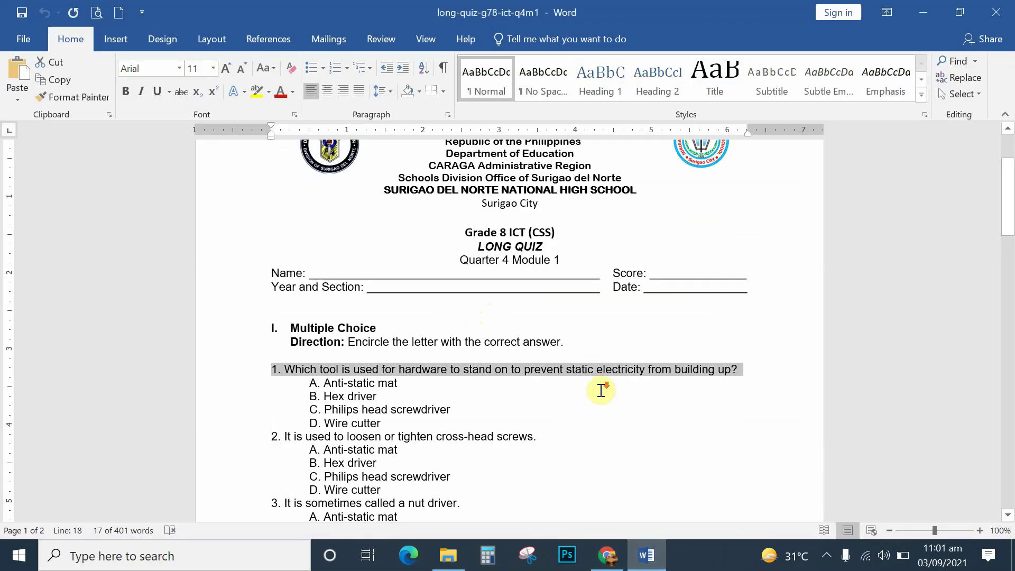
pyautogui.scroll(-2, 581, 389)
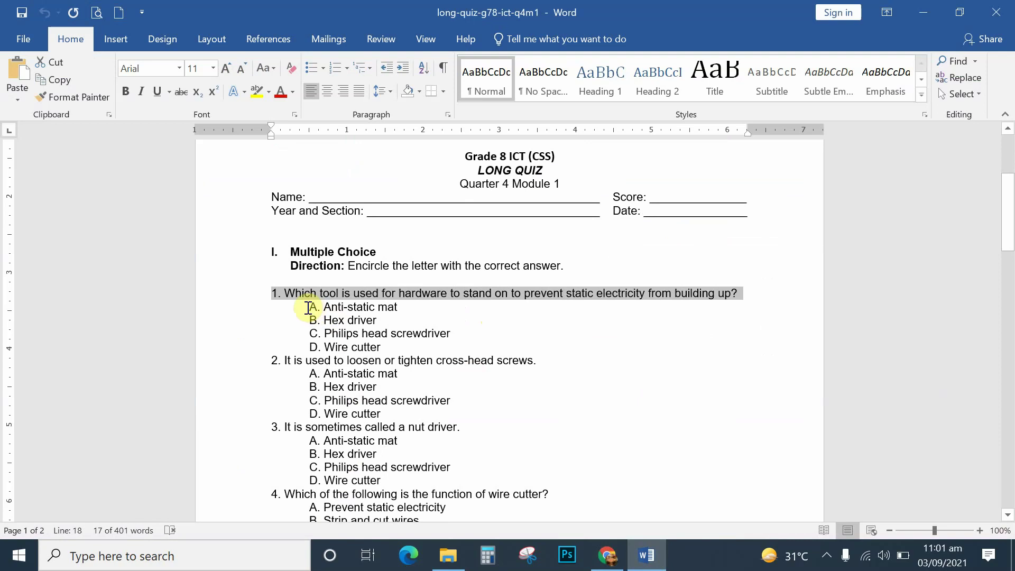
pyautogui.moveTo(308, 307); pyautogui.dragTo(383, 347)
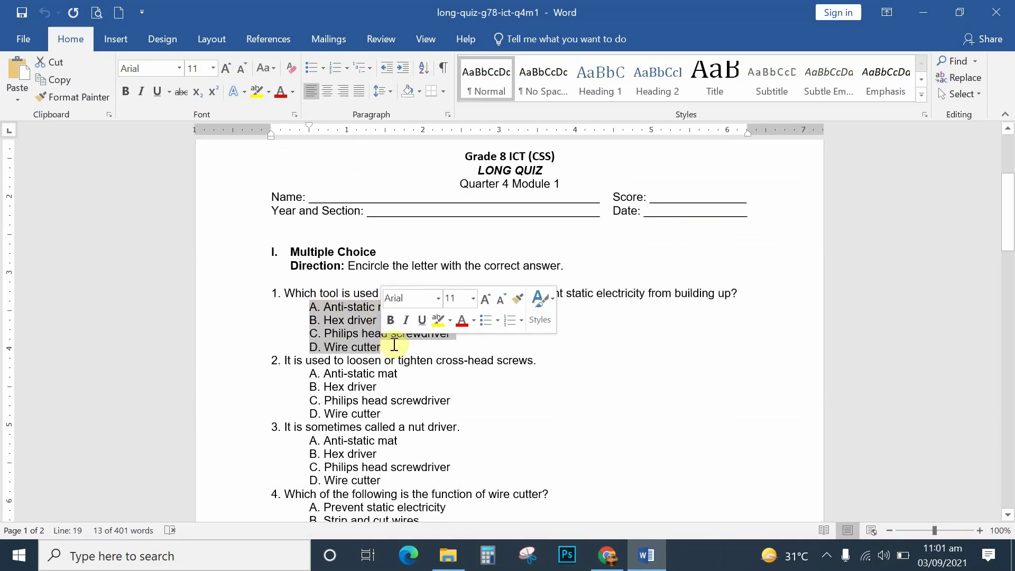
pyautogui.click(357, 319)
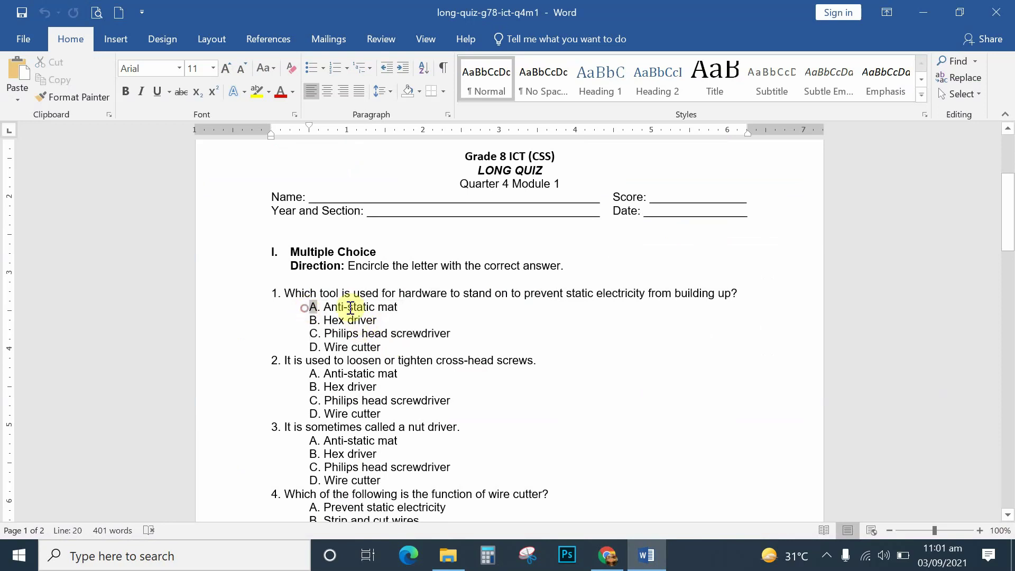
pyautogui.moveTo(350, 308); pyautogui.dragTo(368, 346)
pyautogui.rightClick(369, 346)
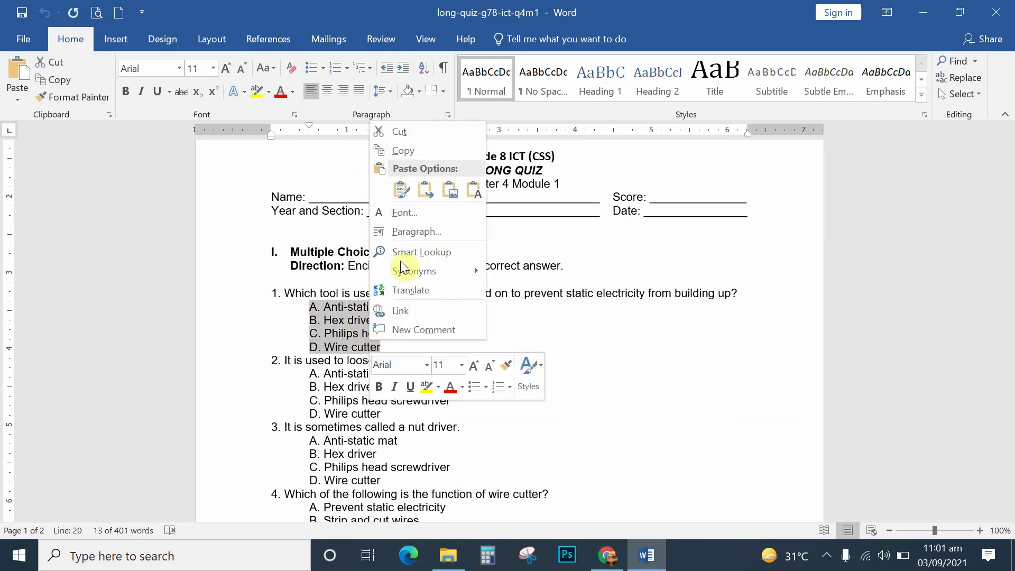
pyautogui.click(404, 154)
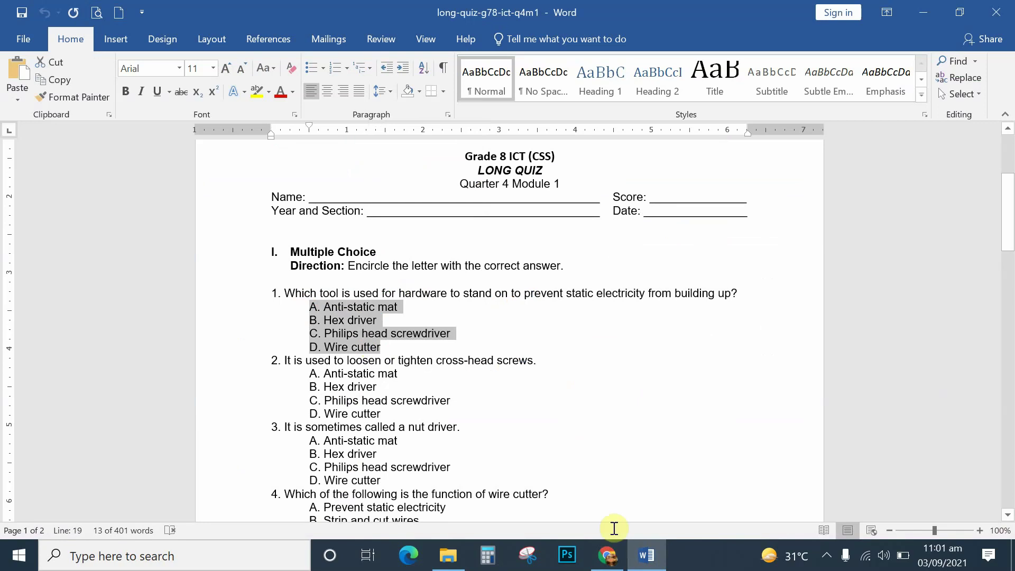
# - Return to Google Forms in Chrome and paste the four copied choices over question 1's 8-Dove option
pyautogui.click(606, 556)
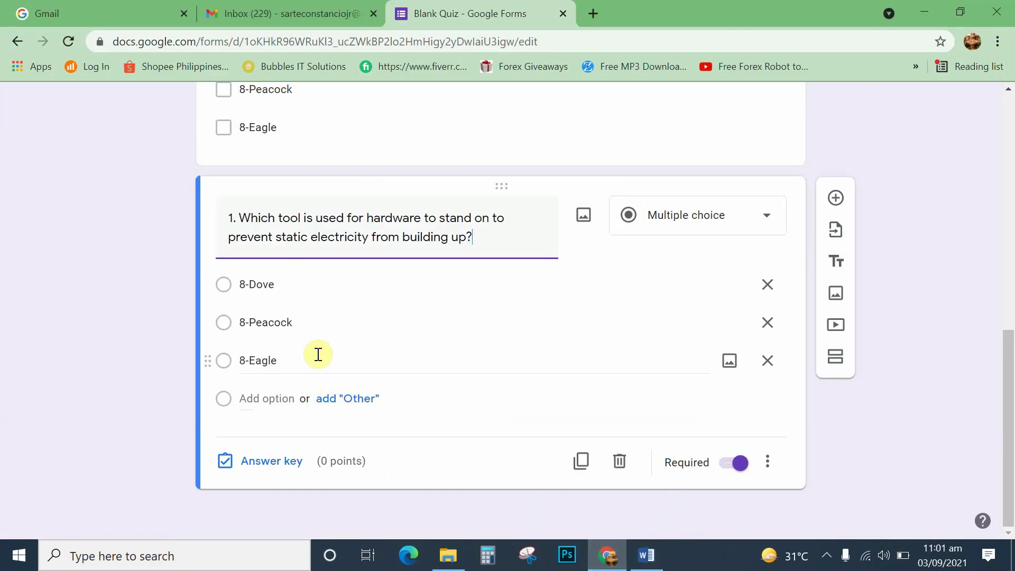
pyautogui.click(262, 285)
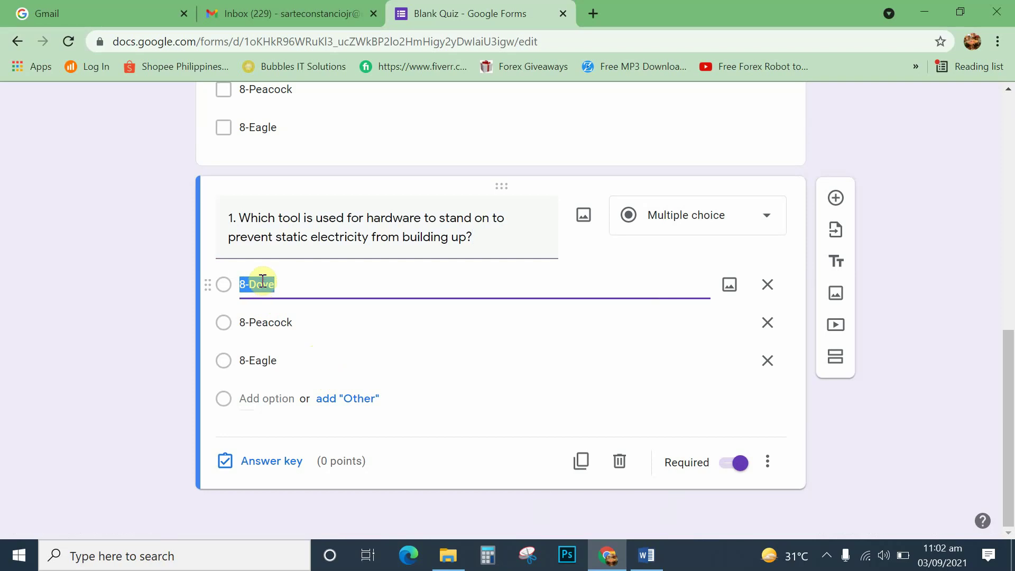
pyautogui.rightClick(262, 284)
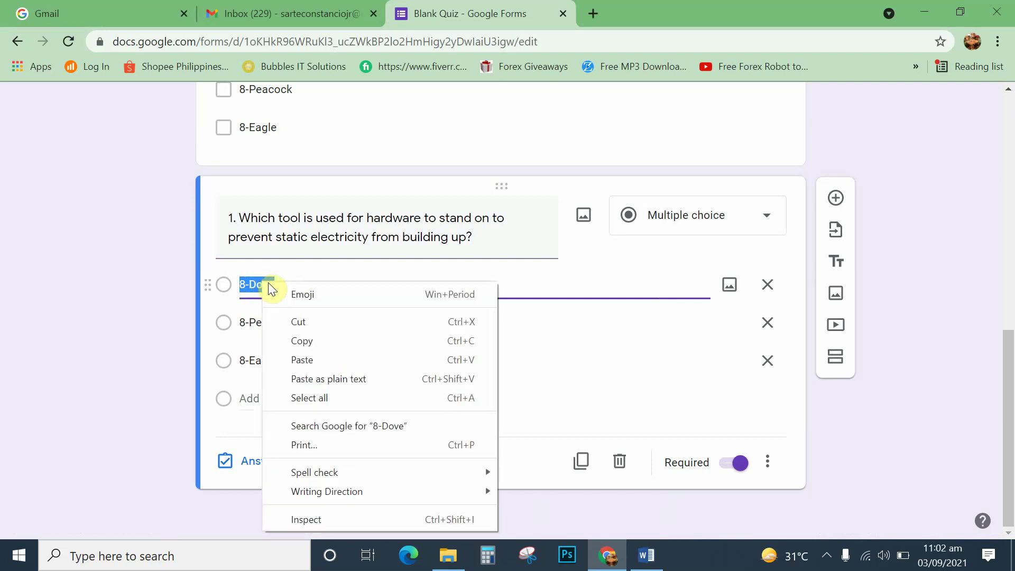
pyautogui.click(309, 356)
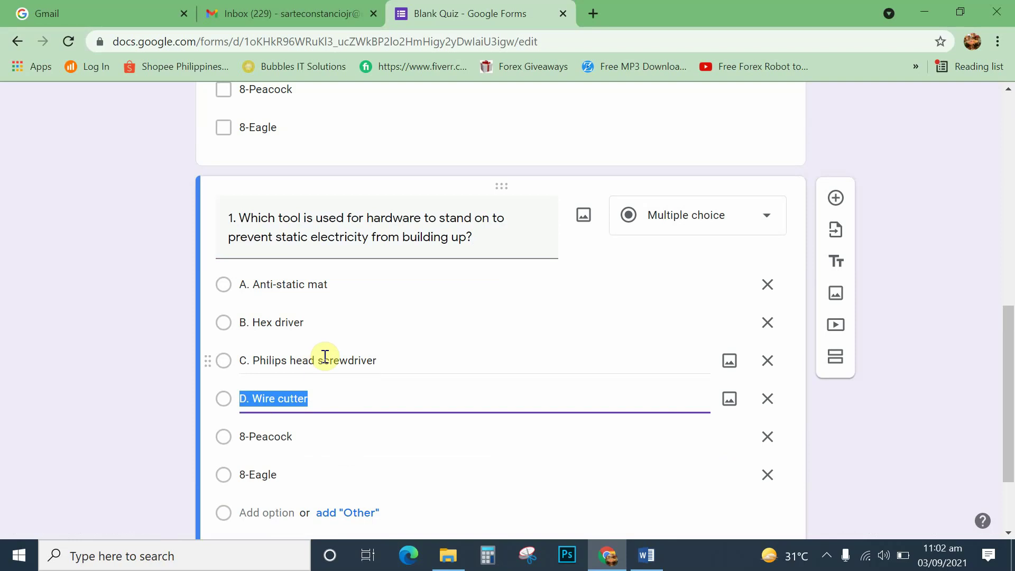
# - Remove the leftover 8-Peacock and 8-Eagle options from question 1
pyautogui.scroll(-1, 331, 331)
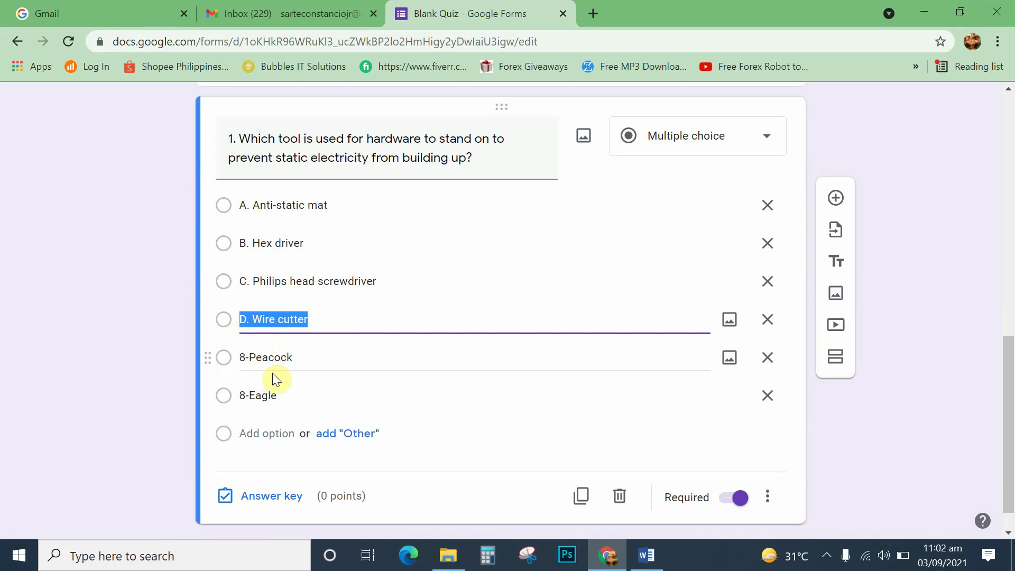
pyautogui.click(768, 361)
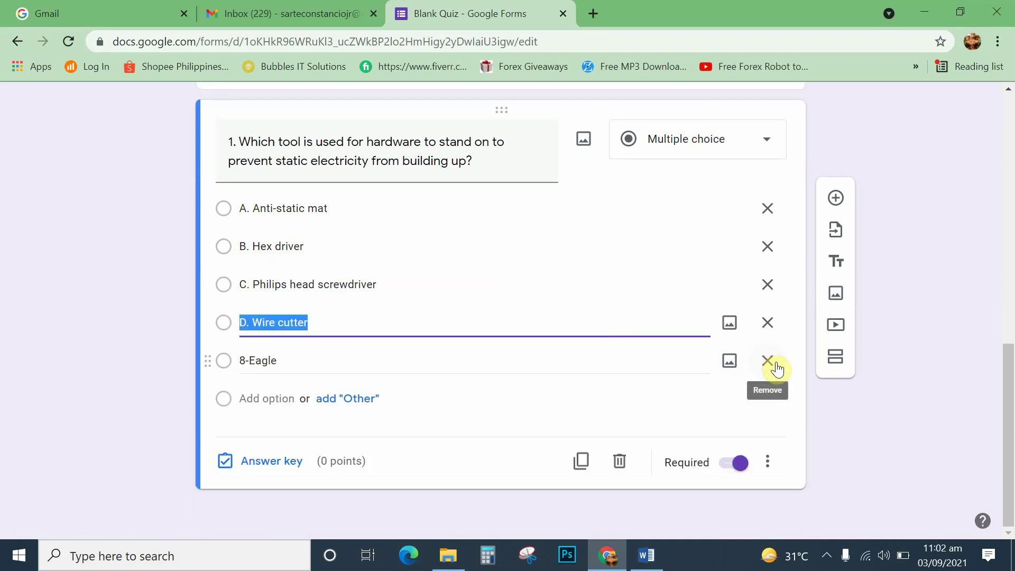
pyautogui.click(769, 363)
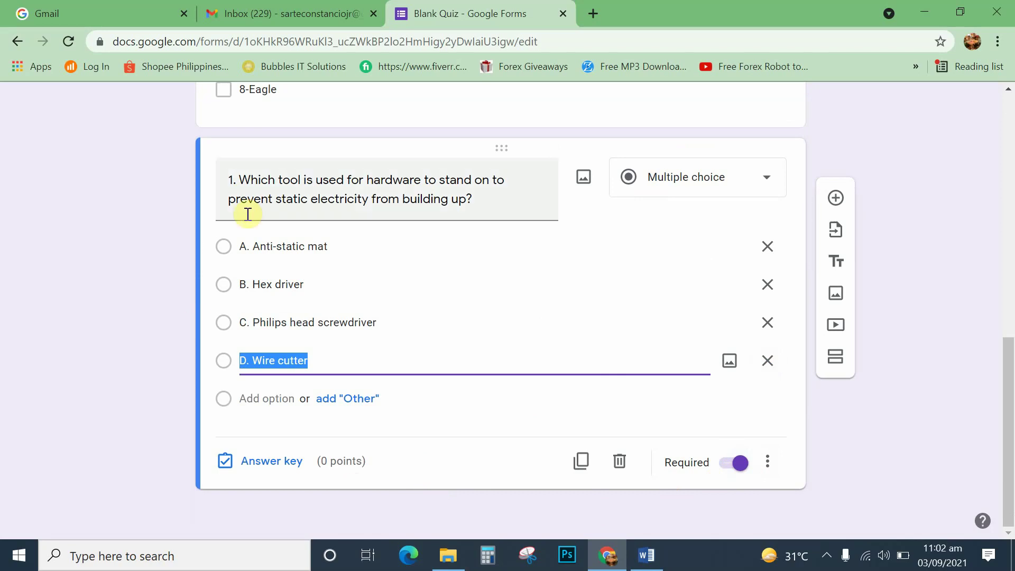
# - Set question 1's answer key to 1 point with A. Anti-static mat as the correct answer
pyautogui.click(267, 453)
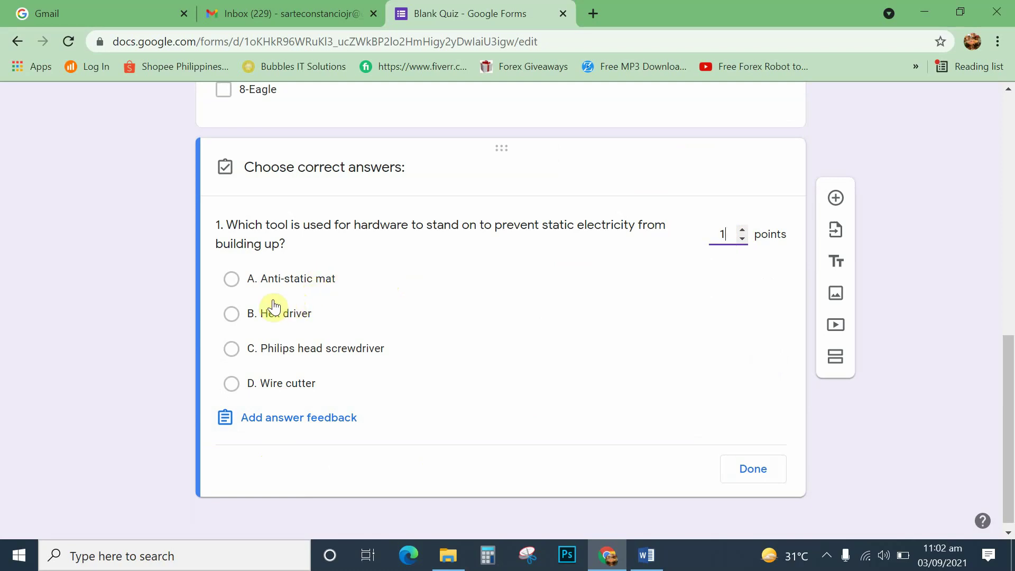
pyautogui.click(232, 315)
pyautogui.click(233, 314)
pyautogui.click(233, 286)
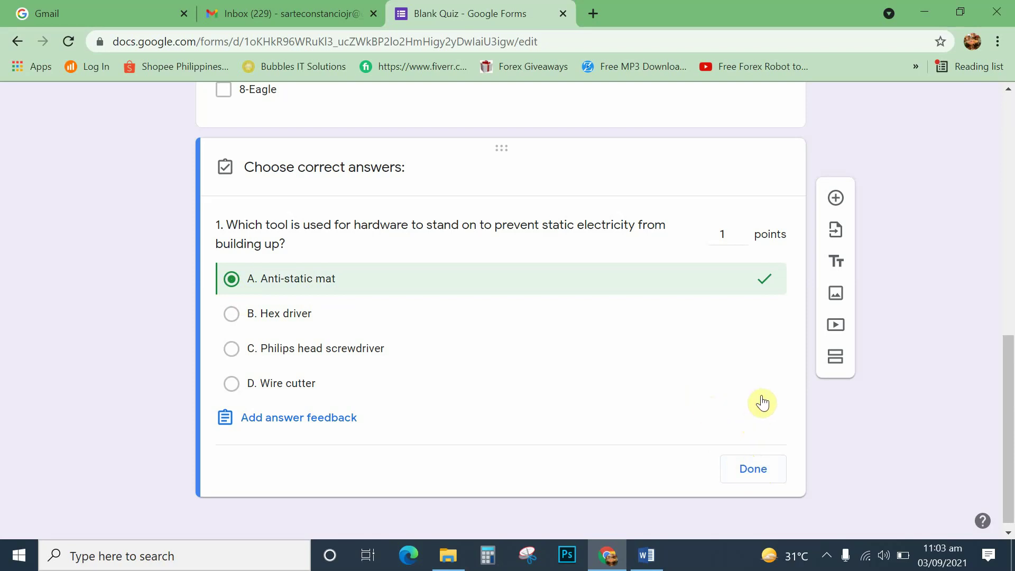
pyautogui.click(755, 475)
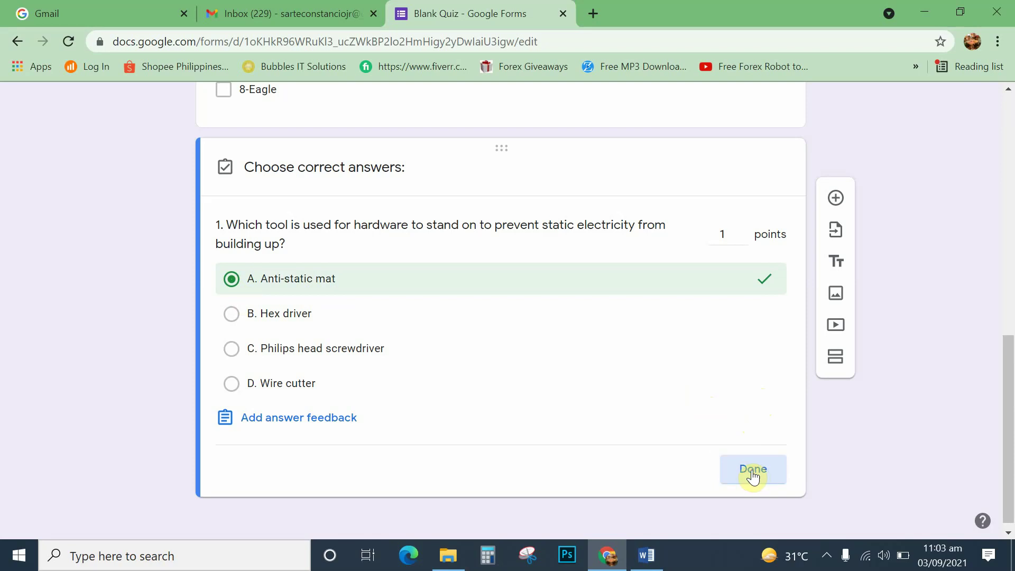
pyautogui.click(753, 475)
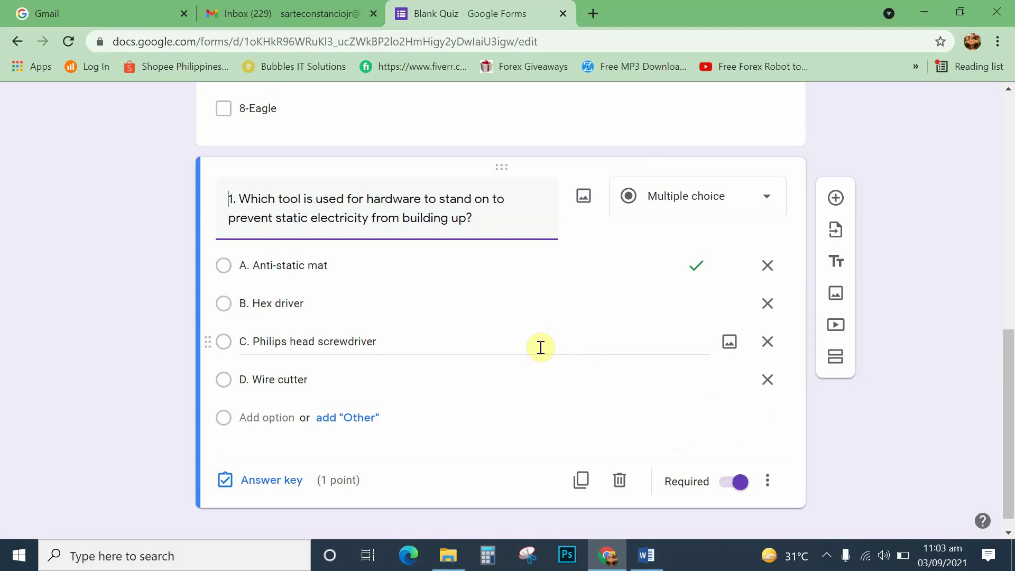
pyautogui.scroll(-1, 537, 346)
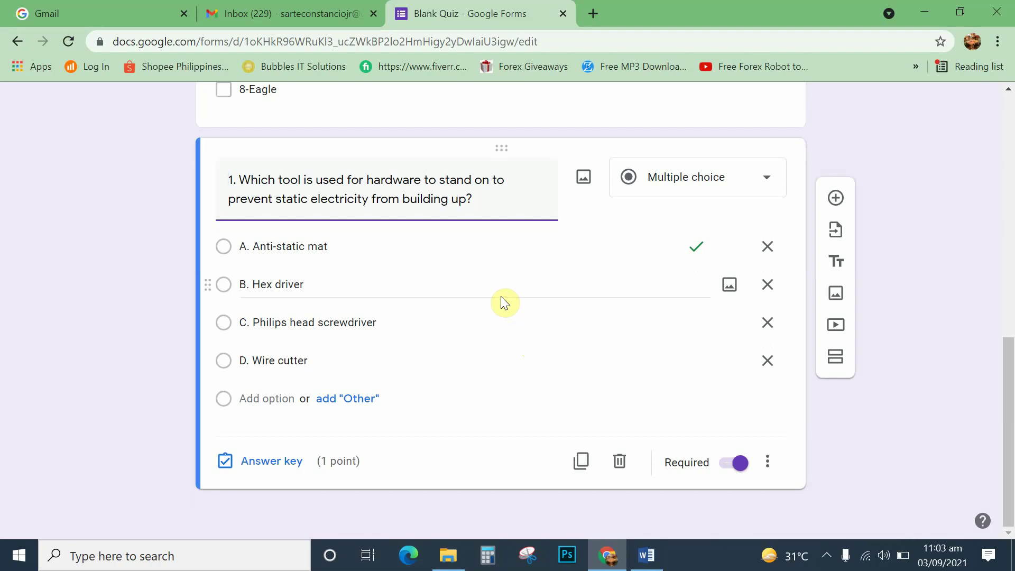
# - Duplicate question 1 with its four choices as the basis for question 2
pyautogui.click(581, 464)
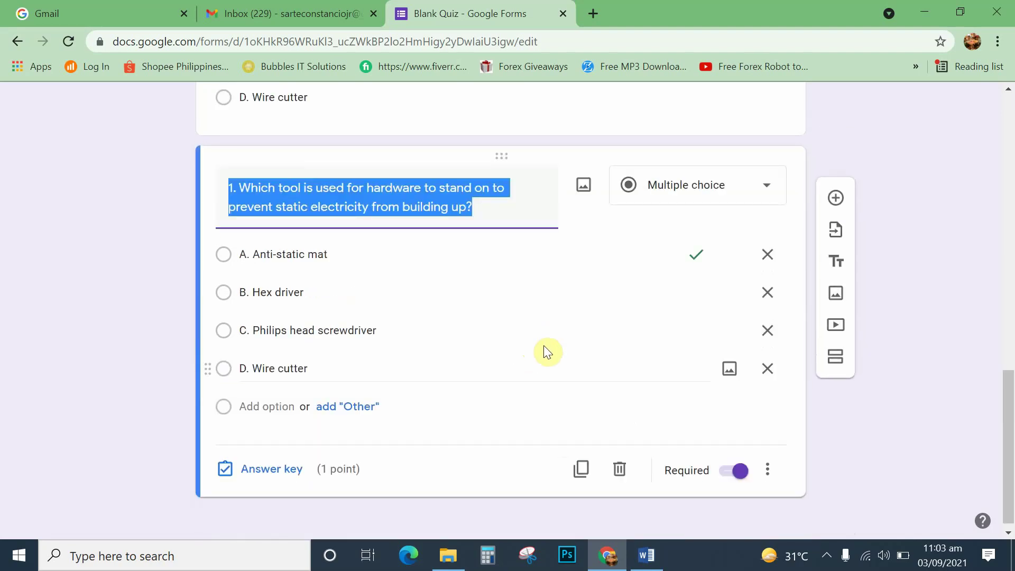
pyautogui.scroll(5, 560, 338)
pyautogui.scroll(-7, 580, 332)
# - Switch to the Word quiz document and copy question 2's text, "2. It is used to loosen or tighten cross-head screws."
pyautogui.click(648, 556)
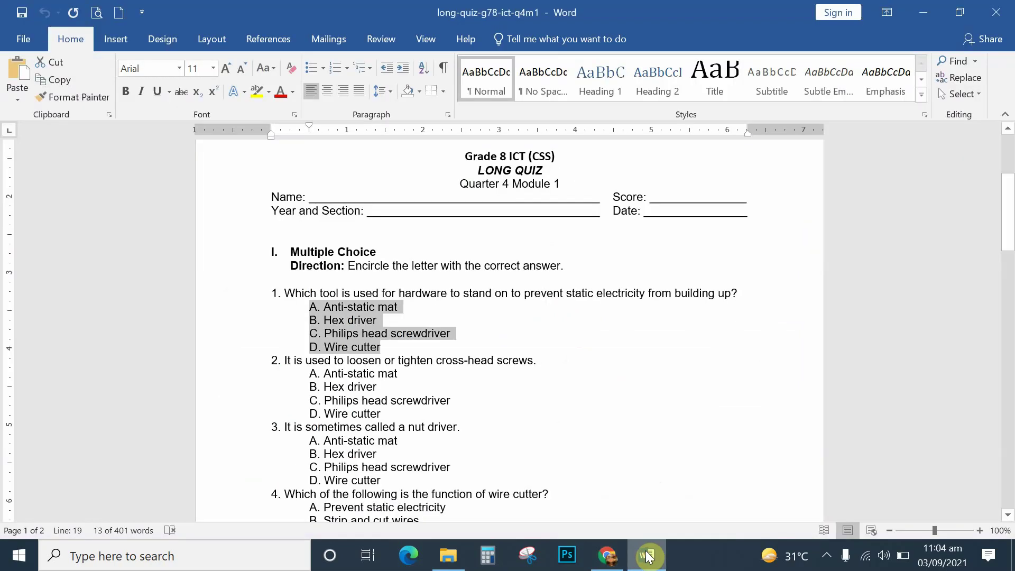
pyautogui.scroll(-1, 529, 388)
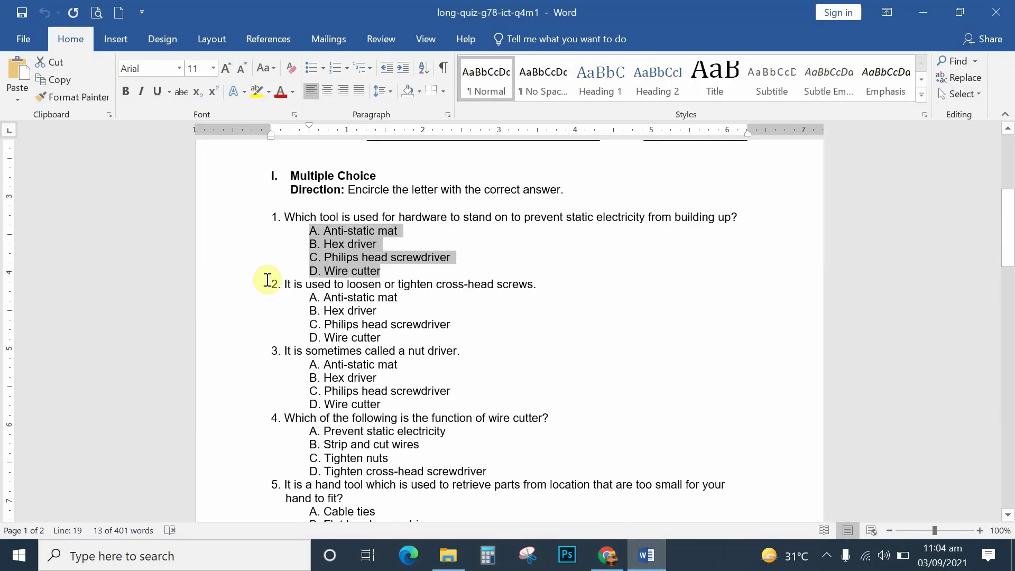
pyautogui.moveTo(267, 281); pyautogui.dragTo(291, 280)
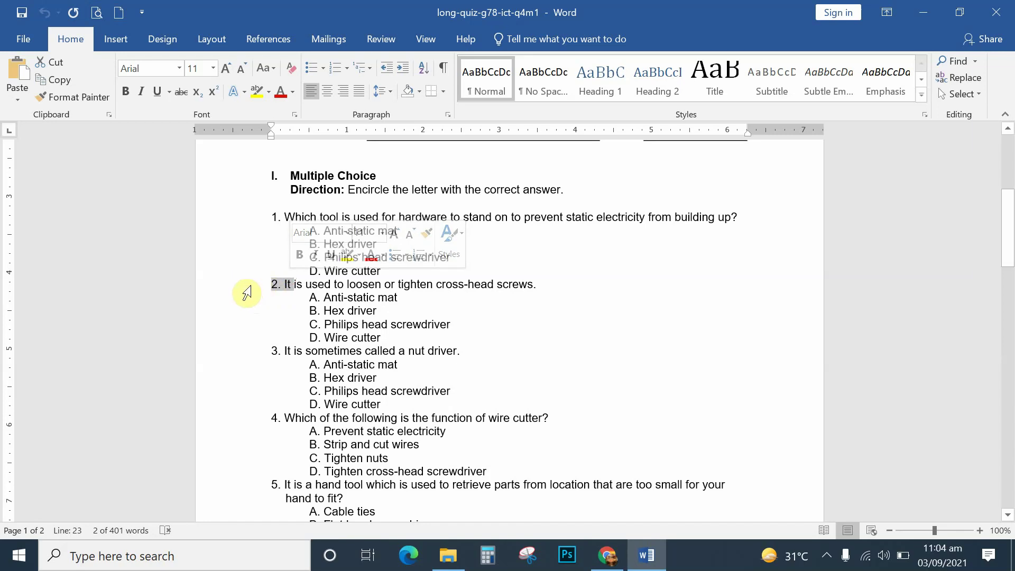
pyautogui.click(247, 292)
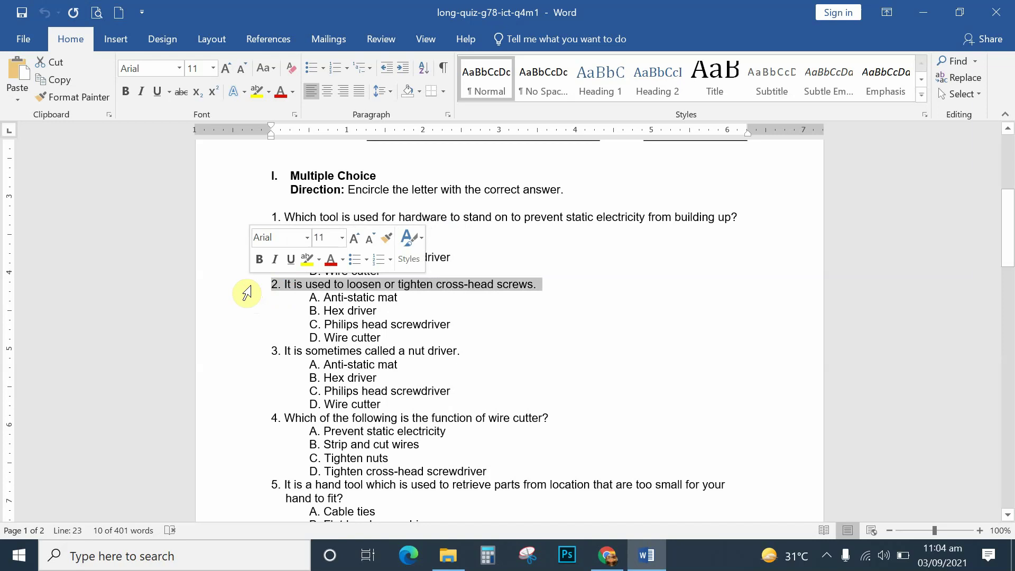
pyautogui.rightClick(289, 285)
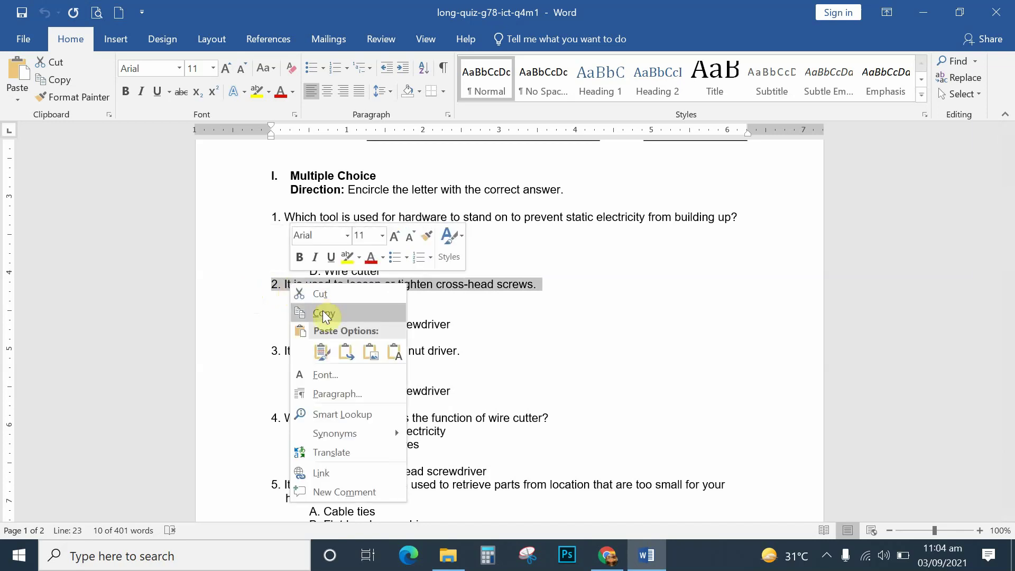
pyautogui.click(323, 313)
# - Return to Google Forms in Chrome and paste the copied question 2 text over the duplicated question's title
pyautogui.click(609, 556)
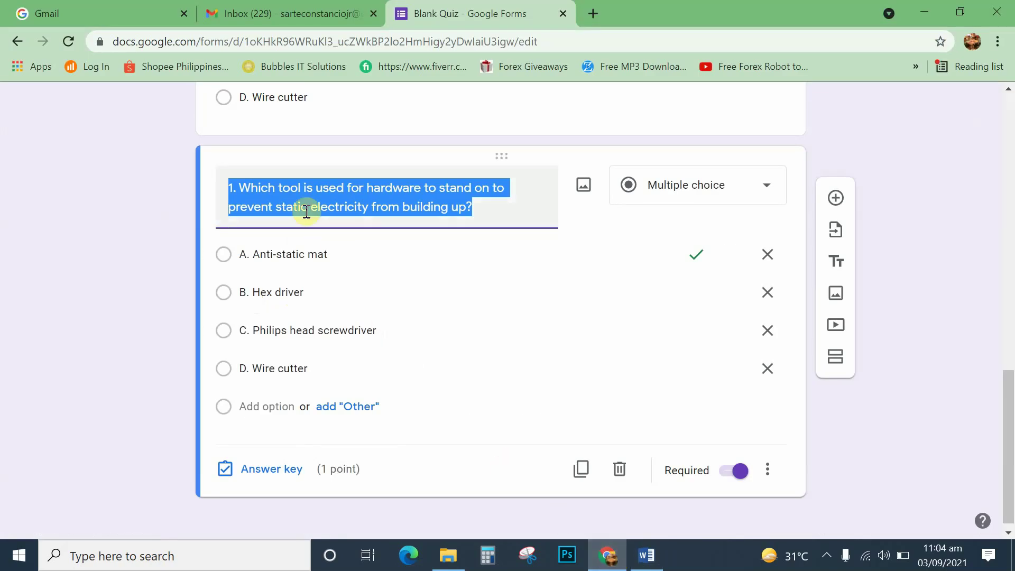
pyautogui.rightClick(304, 194)
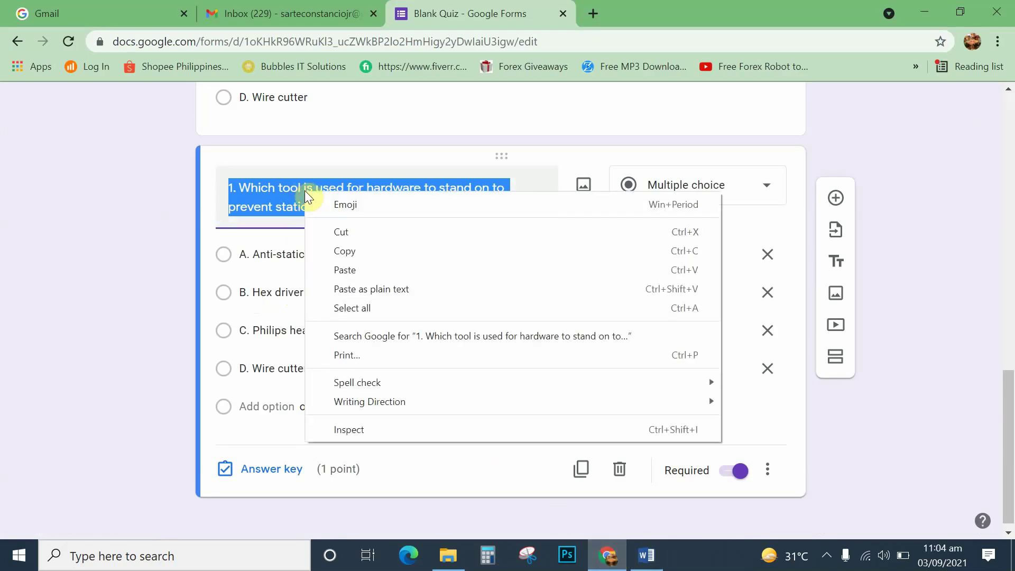
pyautogui.click(353, 271)
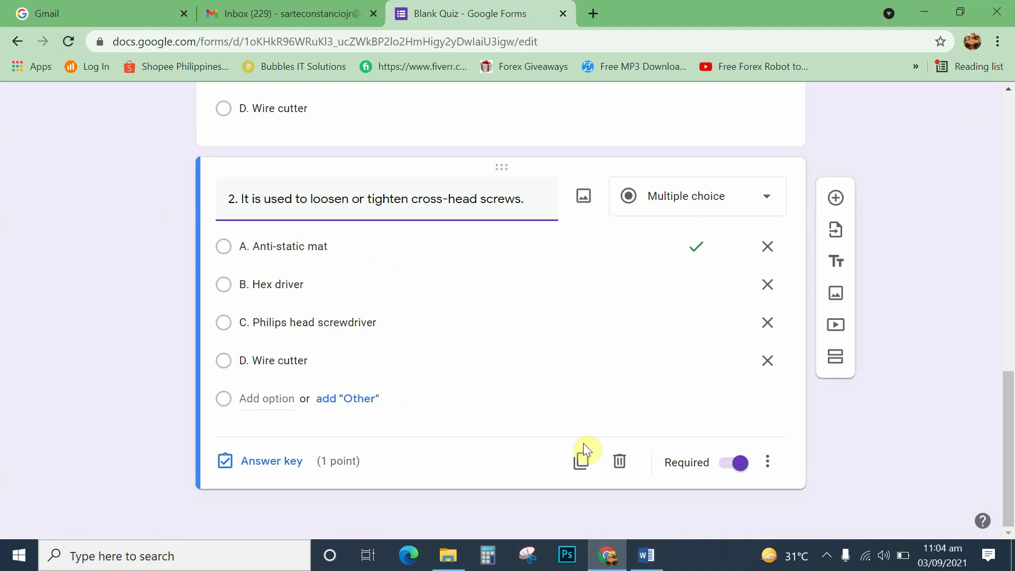
# - Switch back to Word and copy question 2's four answer choices, A. Anti-static mat through D. Wire cutter
pyautogui.click(649, 556)
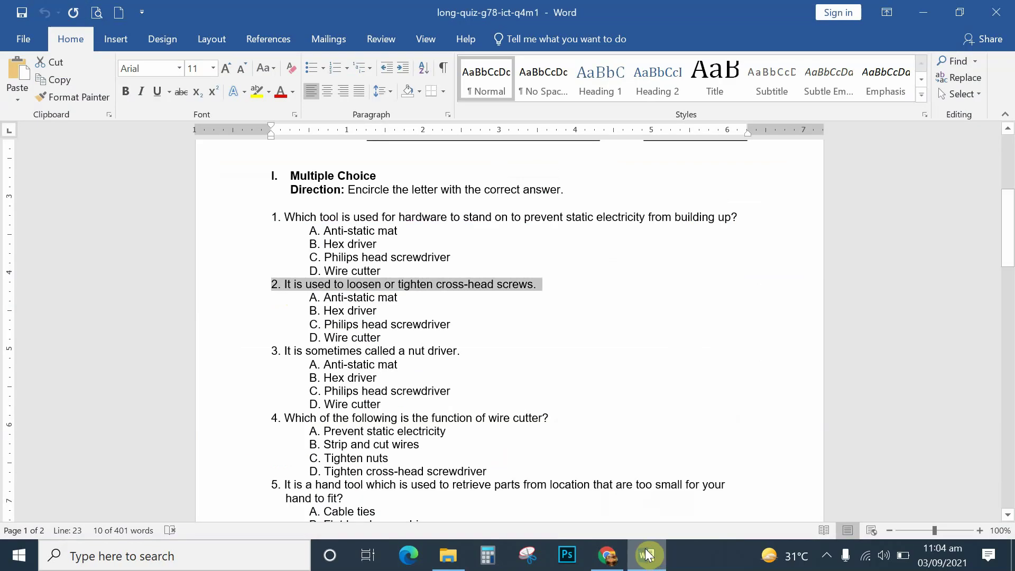
pyautogui.moveTo(309, 295); pyautogui.dragTo(388, 339)
pyautogui.rightClick(353, 321)
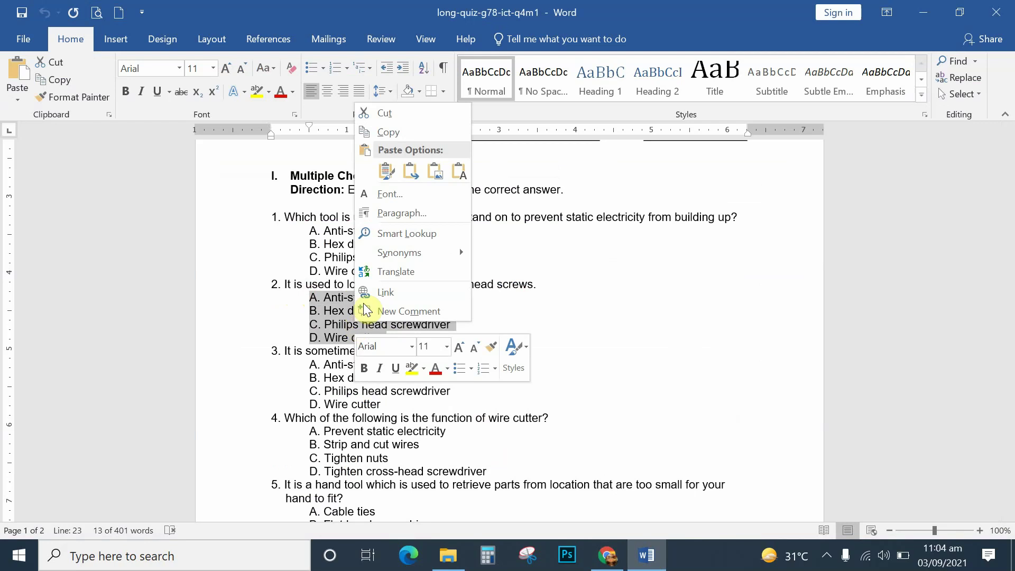
pyautogui.click(391, 130)
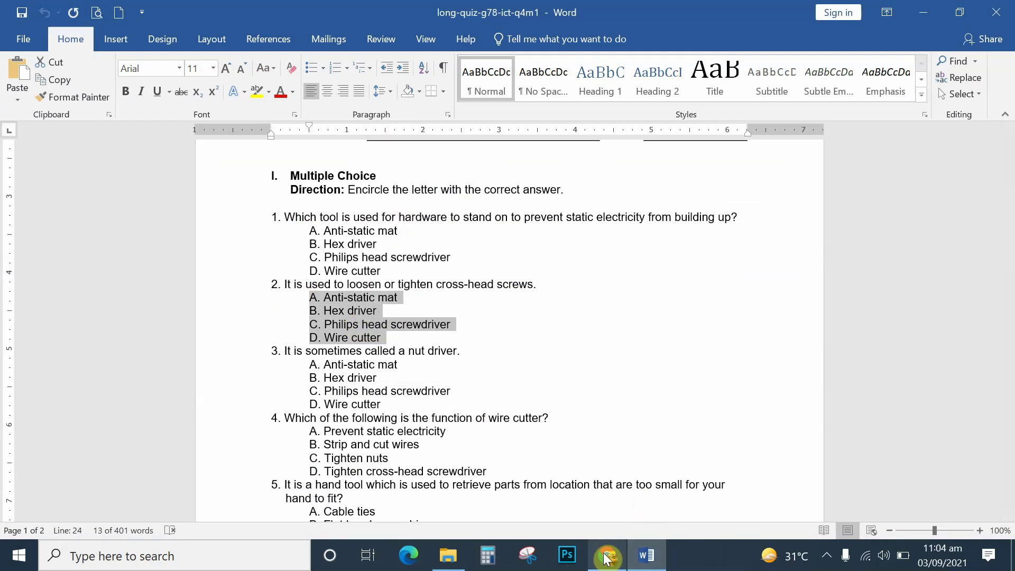
# - Return to Google Forms in Chrome and paste the four copied choices over question 2's A. Anti-static mat option
pyautogui.click(560, 478)
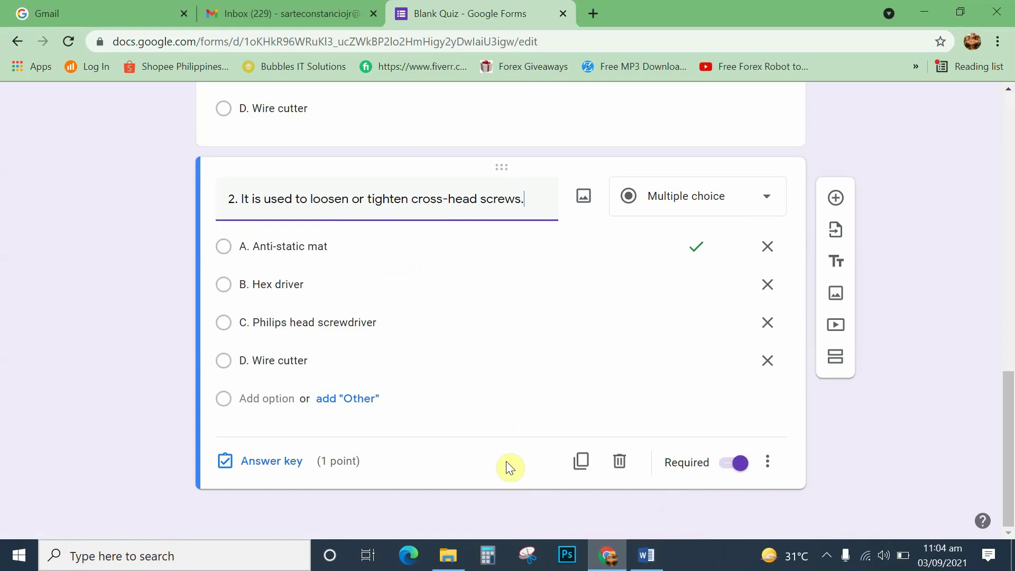
pyautogui.click(267, 246)
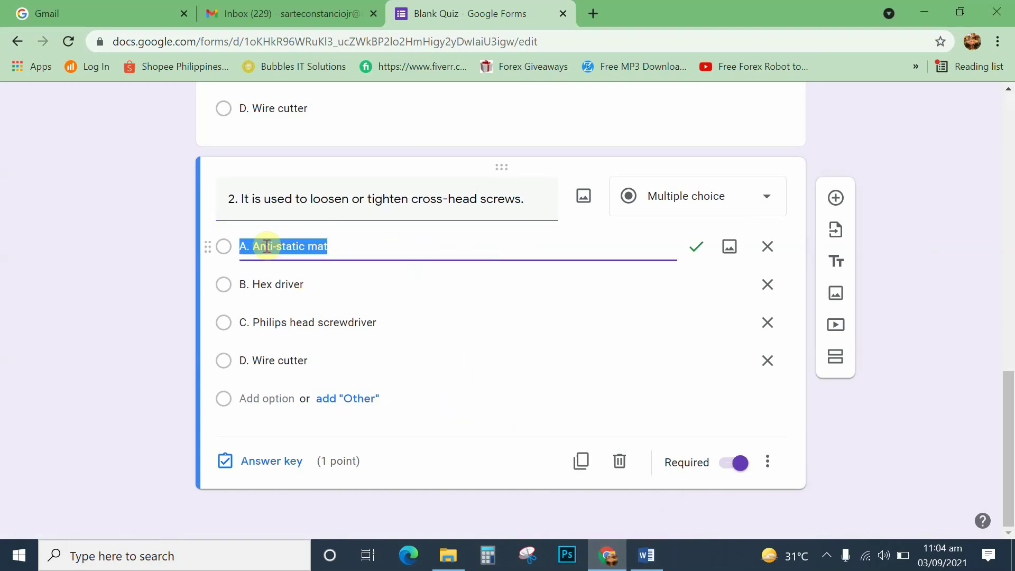
pyautogui.rightClick(267, 247)
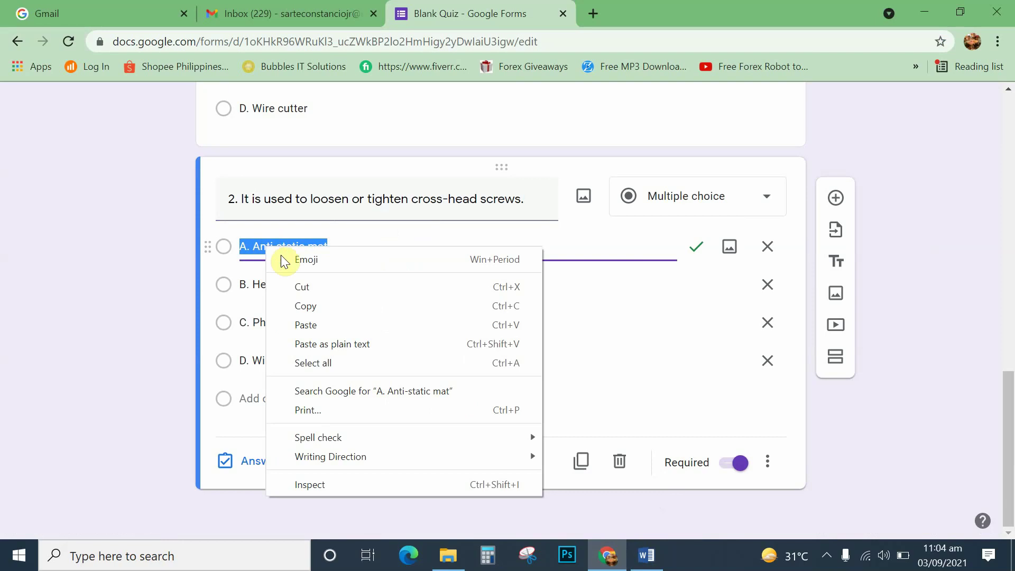
pyautogui.click(307, 324)
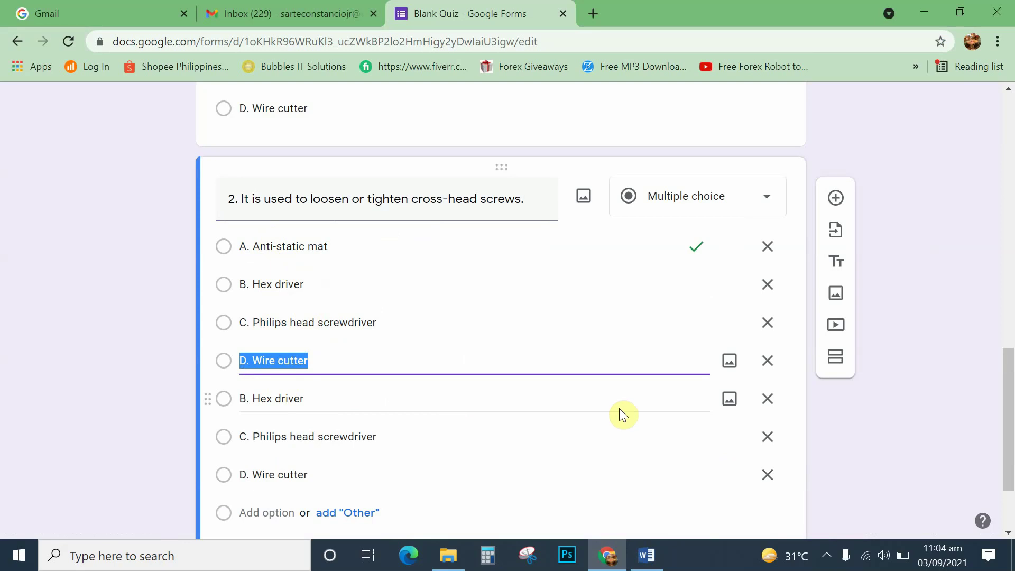
# - Remove the three surplus options from question 2, keeping A. Anti-static mat, B. Hex driver, C. Philips head screwdriver and D. Wire cutter
pyautogui.click(767, 400)
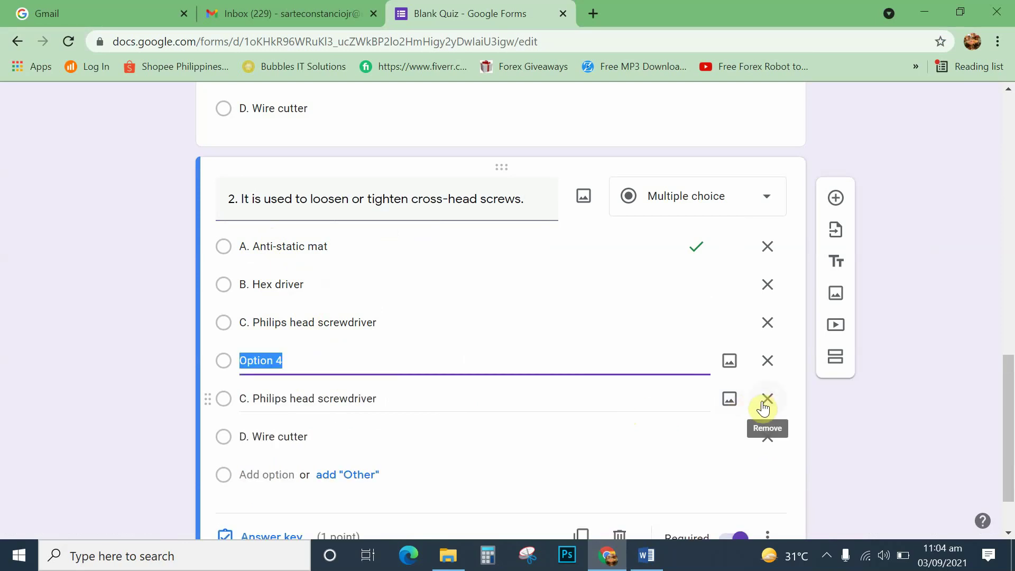
pyautogui.click(767, 399)
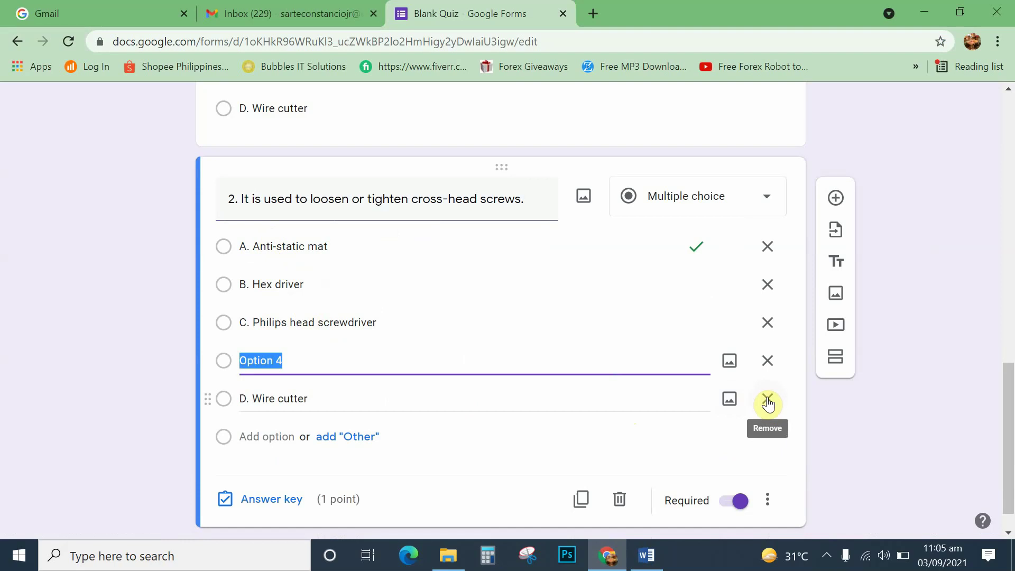
pyautogui.click(767, 364)
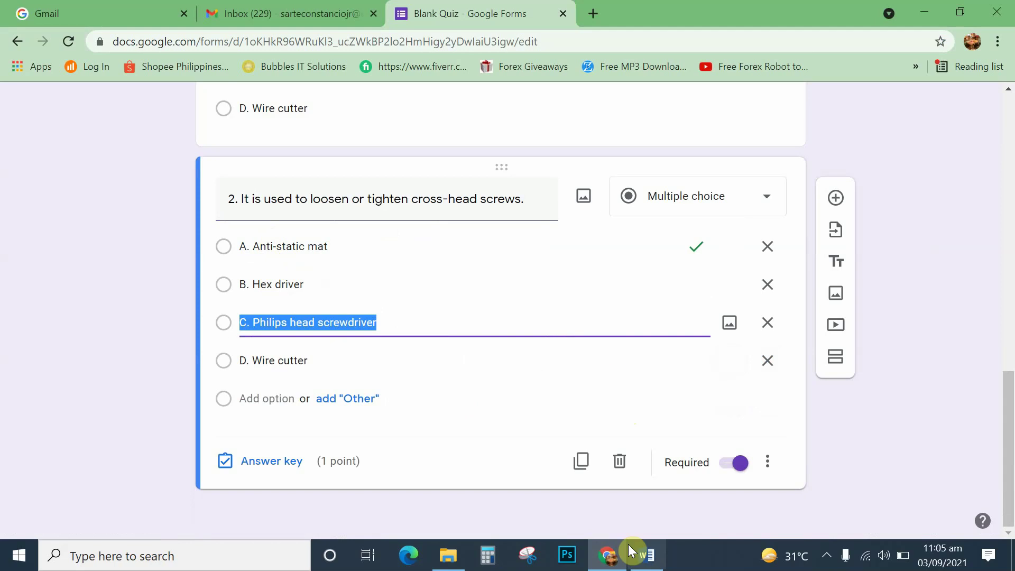
# - Change question 2's answer key so that C. Philips head screwdriver is the only correct answer, instead of A. Anti-static mat
pyautogui.click(640, 554)
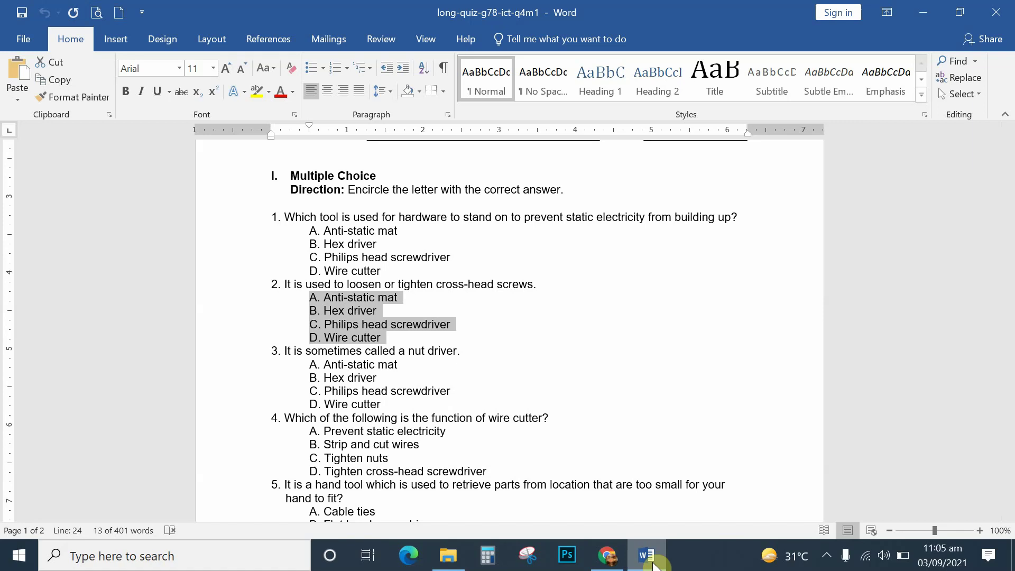
pyautogui.click(642, 558)
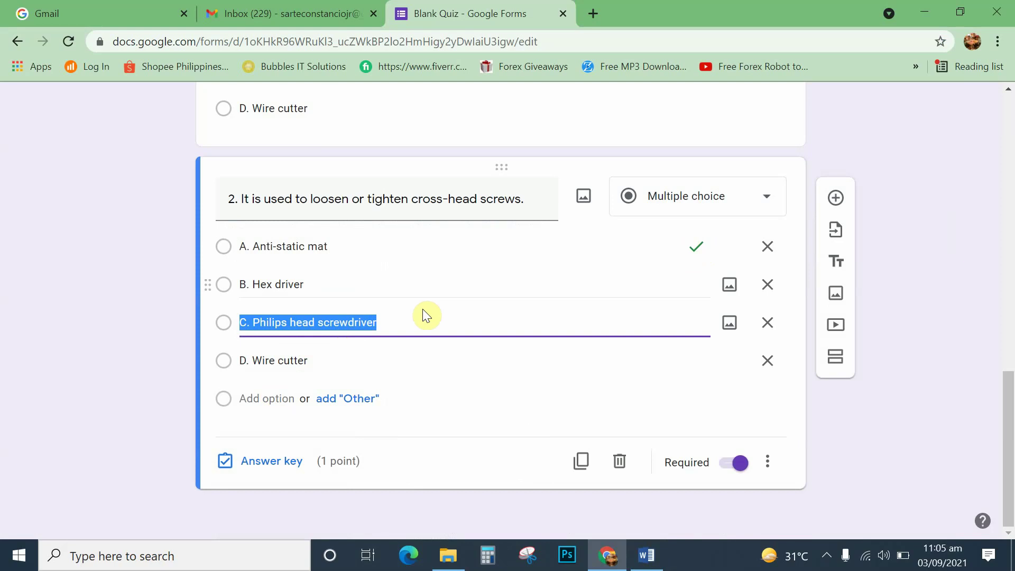
pyautogui.click(280, 460)
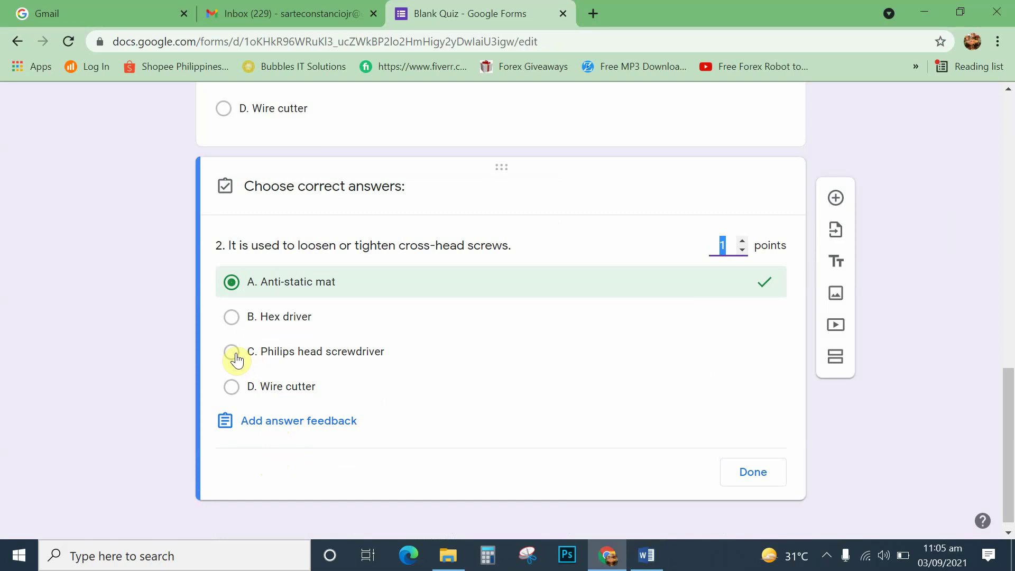
pyautogui.click(232, 352)
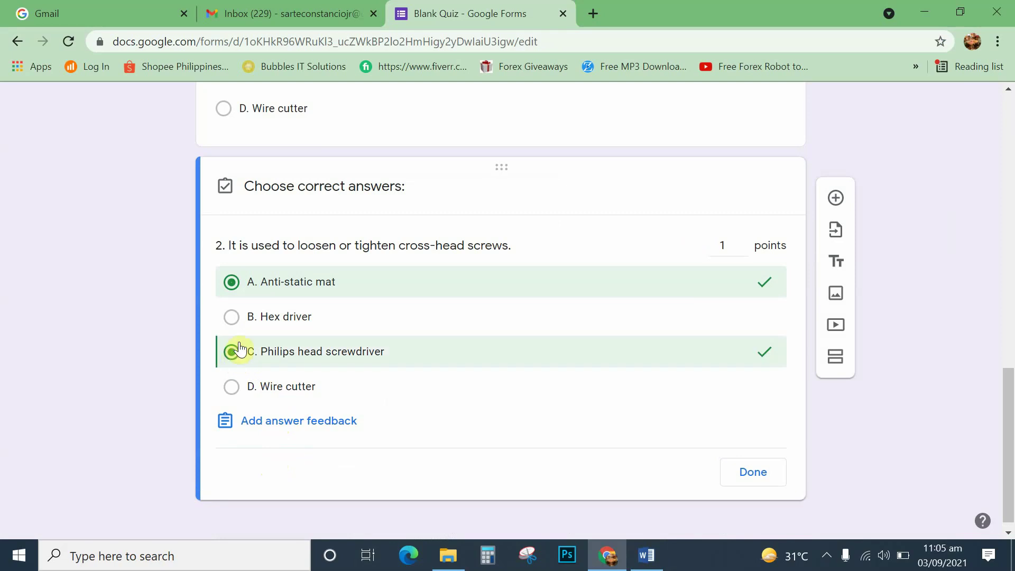
pyautogui.click(233, 283)
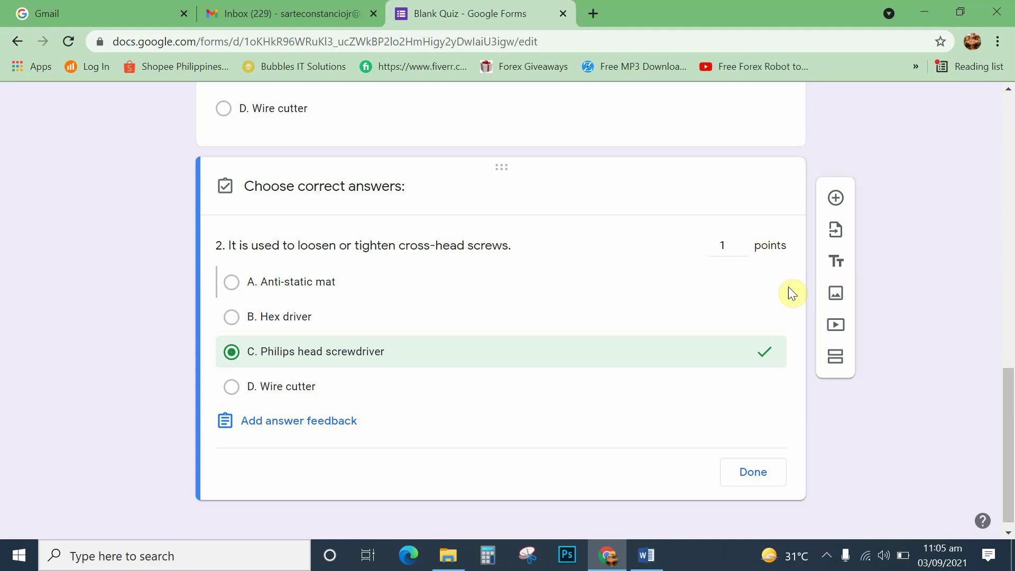
pyautogui.click(763, 476)
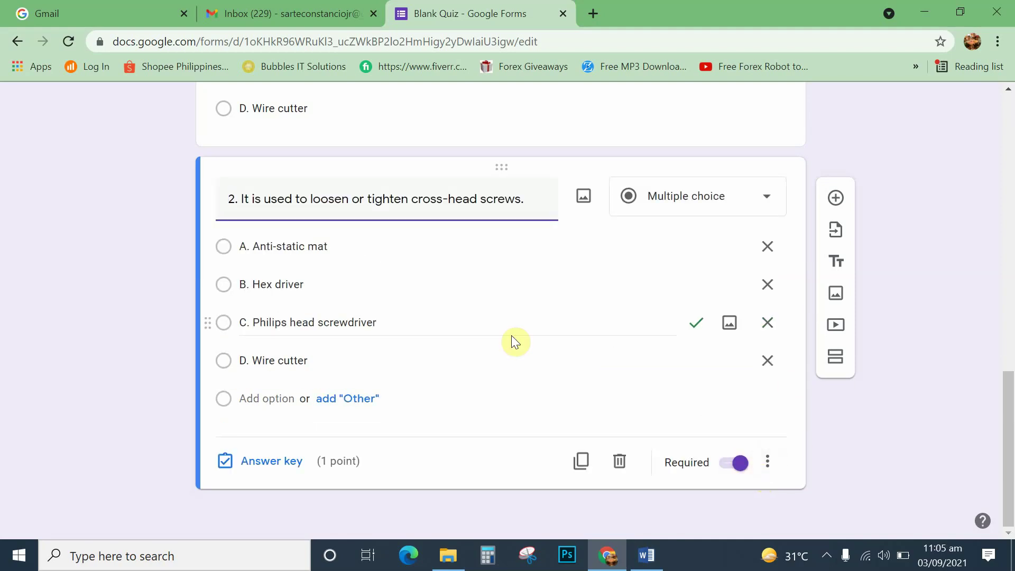
# - Review the Grade & Section question and quiz questions 1 and 2 in the form
pyautogui.scroll(3, 515, 309)
pyautogui.scroll(-3, 516, 309)
pyautogui.scroll(6, 517, 308)
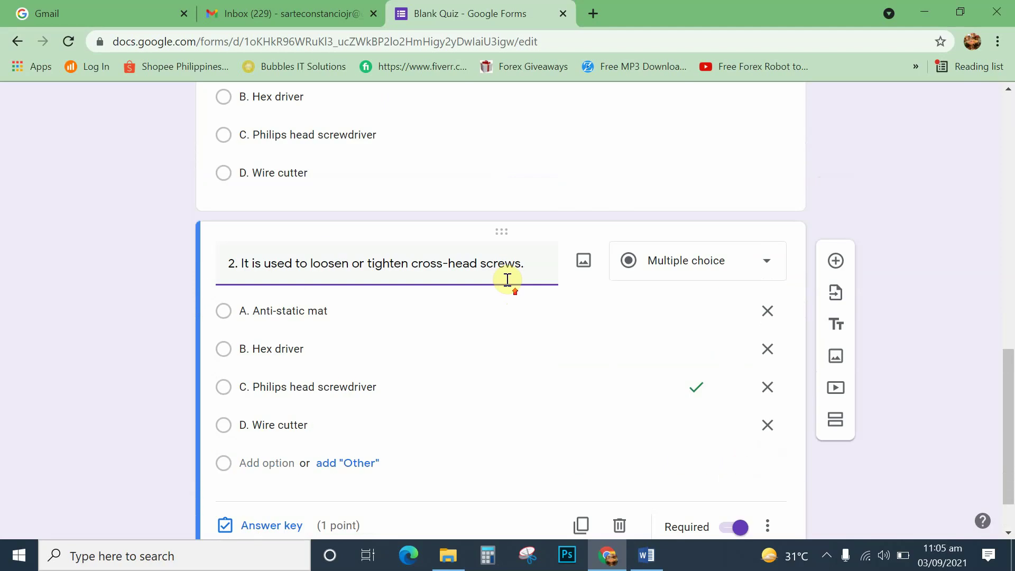
pyautogui.scroll(-3, 557, 349)
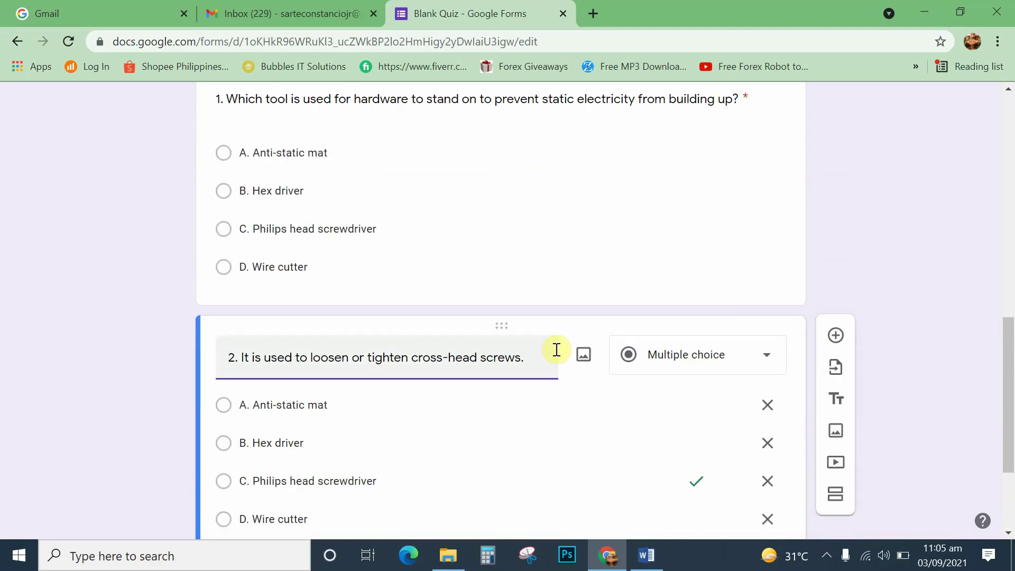
pyautogui.scroll(-3, 556, 351)
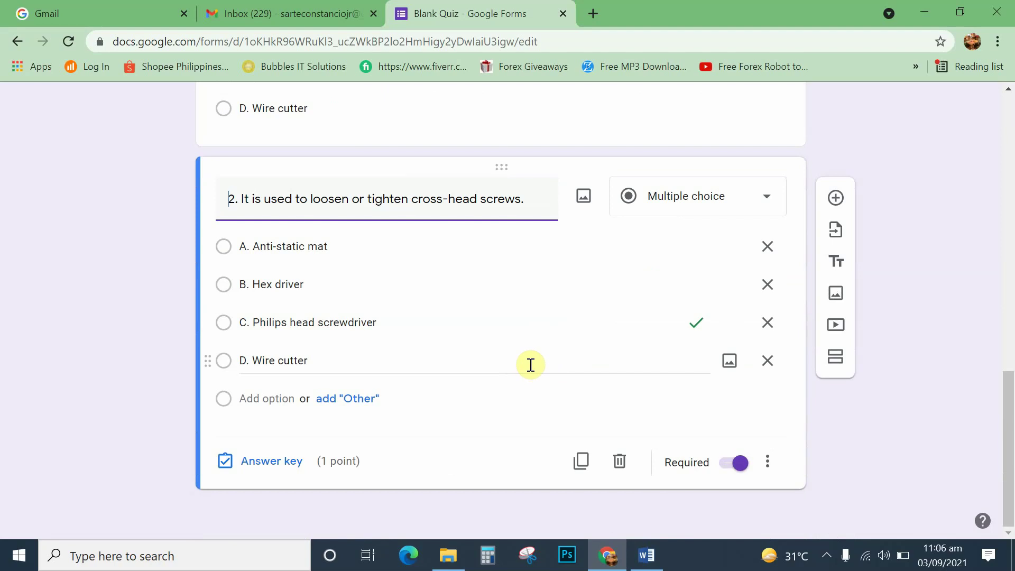
pyautogui.scroll(4, 538, 358)
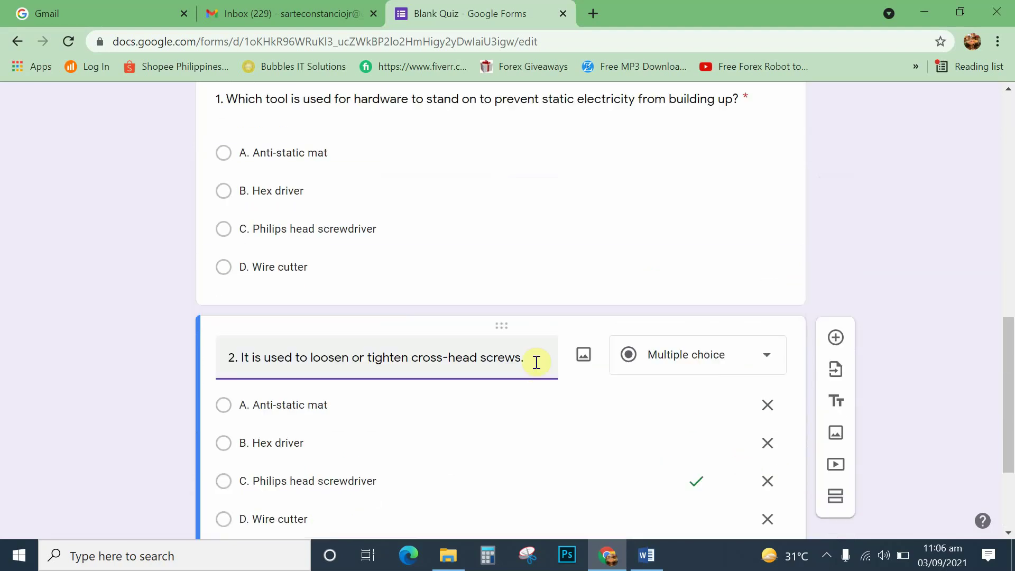
pyautogui.scroll(5, 557, 363)
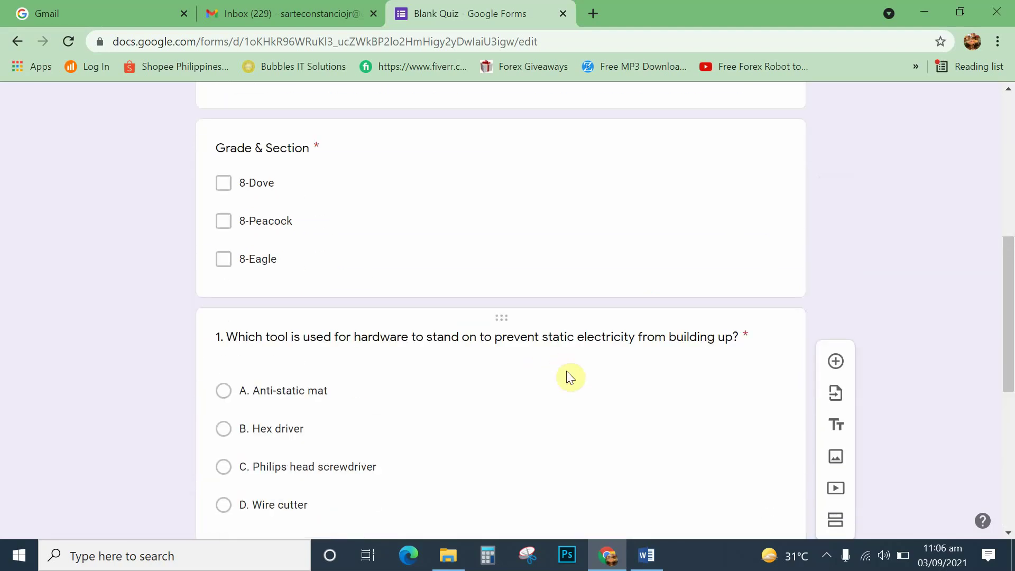
pyautogui.scroll(-9, 582, 380)
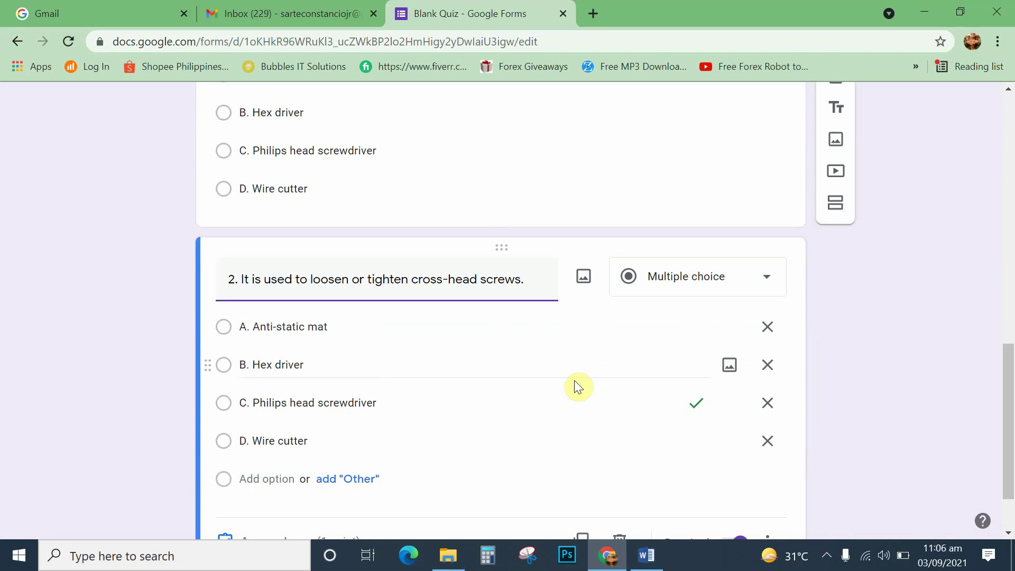
pyautogui.scroll(8, 487, 392)
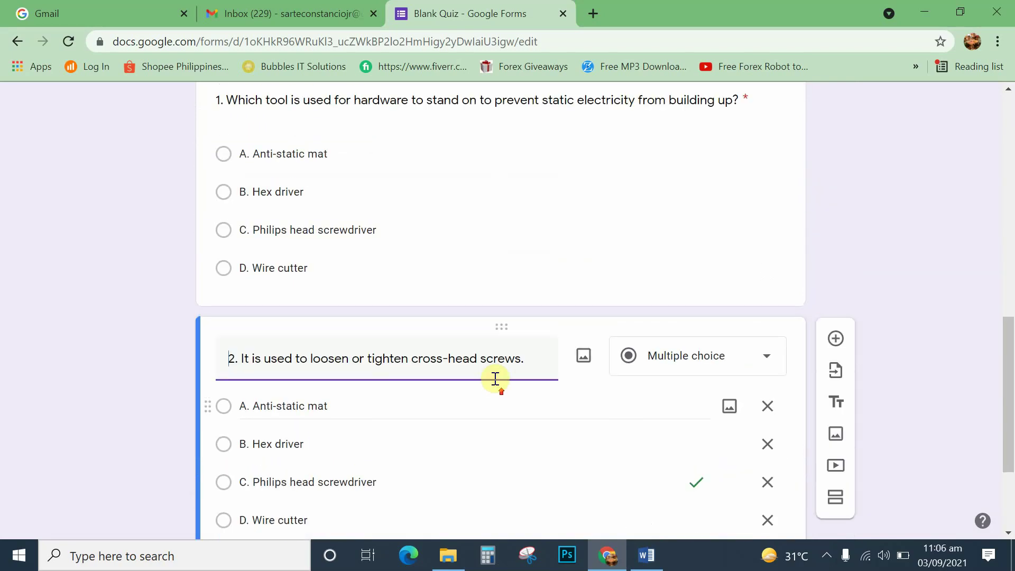
# - Open the form's sending options and choose to send it via link
pyautogui.scroll(5, 504, 389)
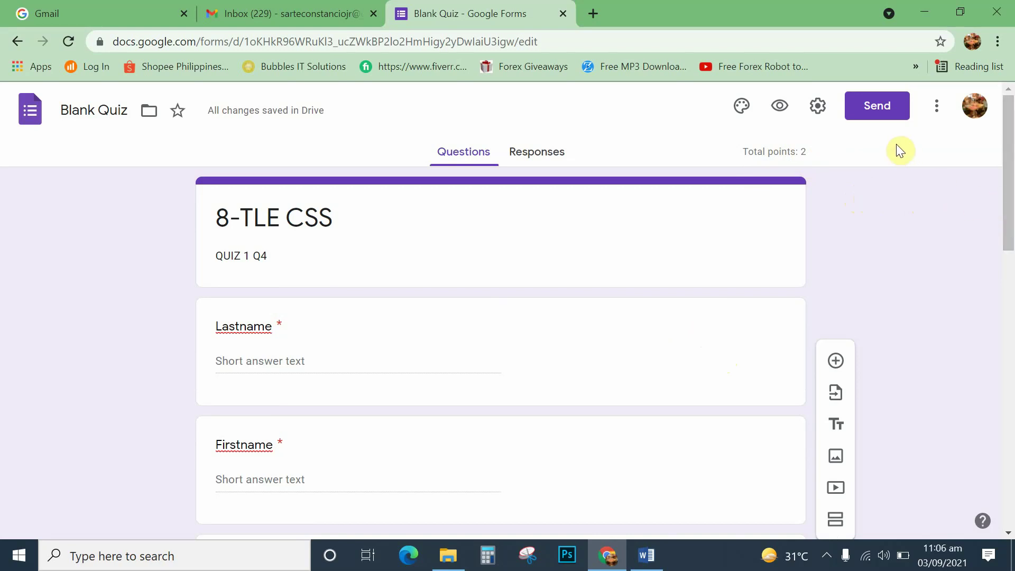
pyautogui.click(879, 107)
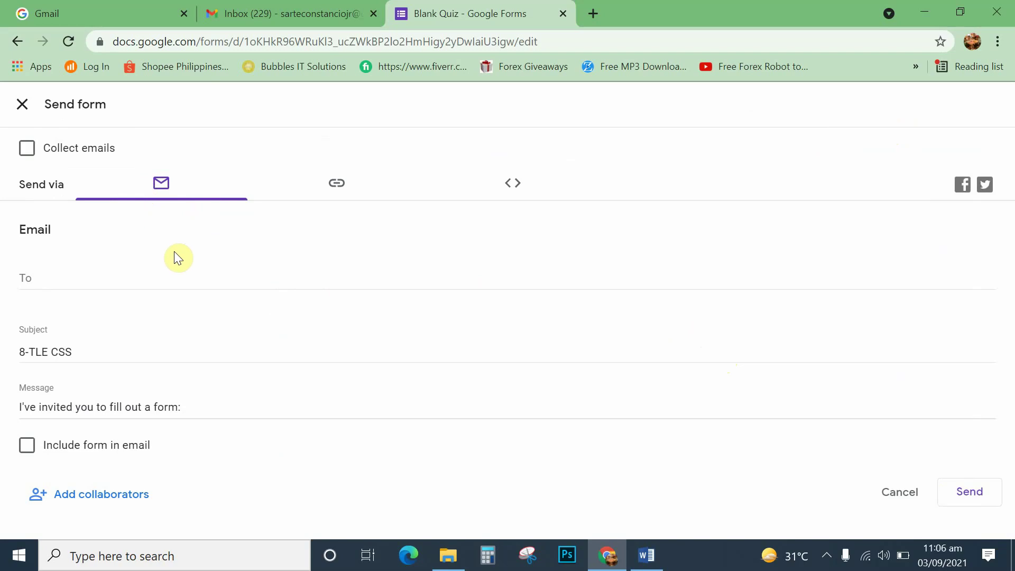
pyautogui.click(337, 186)
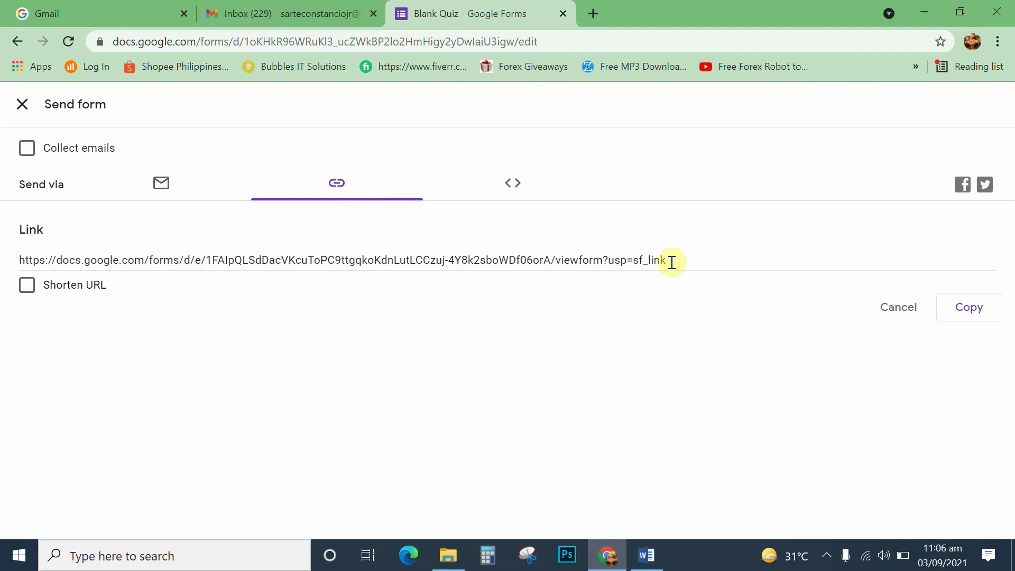
# - Copy the form's full, unshortened sharing link
pyautogui.click(566, 261)
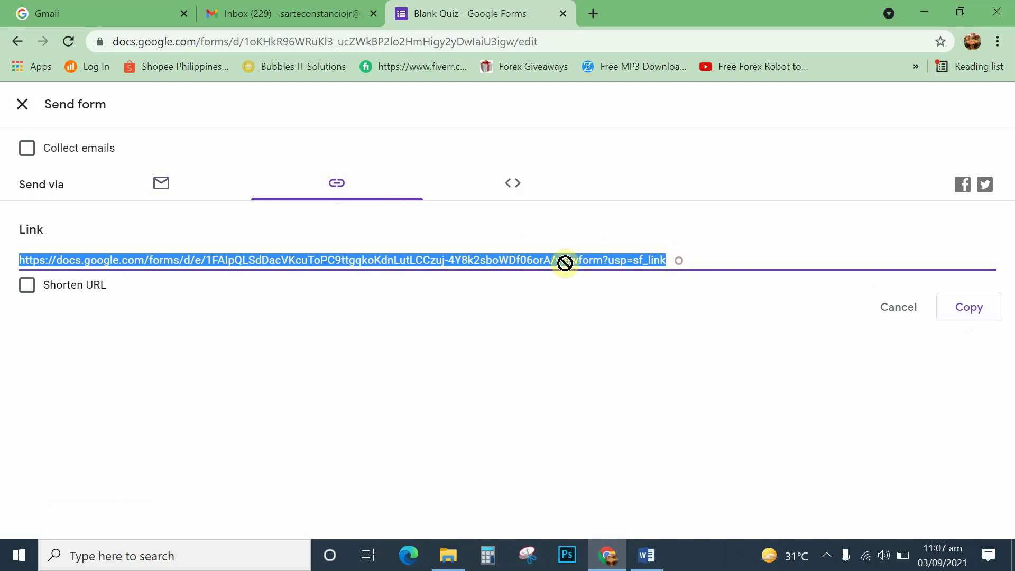
pyautogui.click(707, 298)
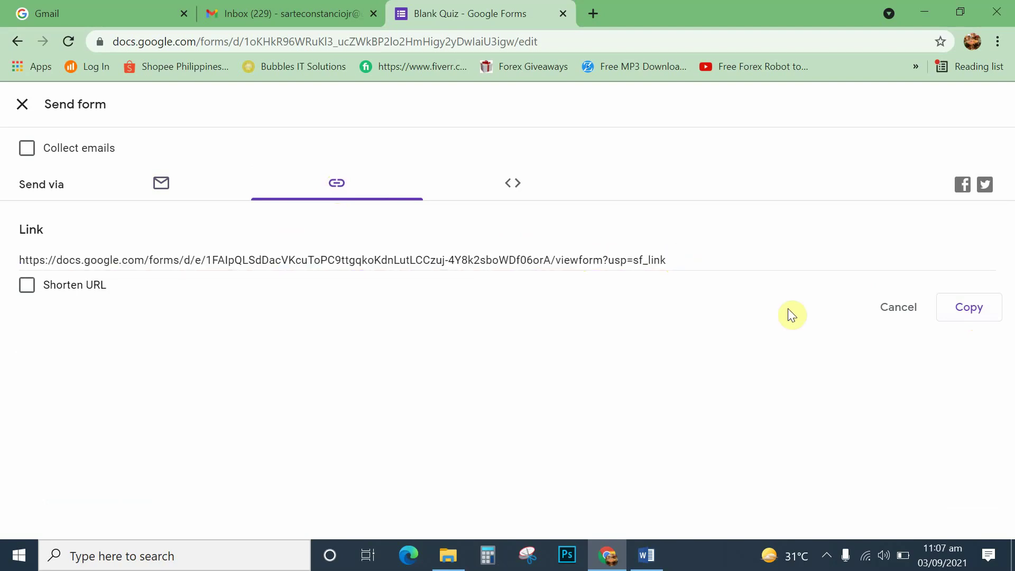
pyautogui.click(978, 313)
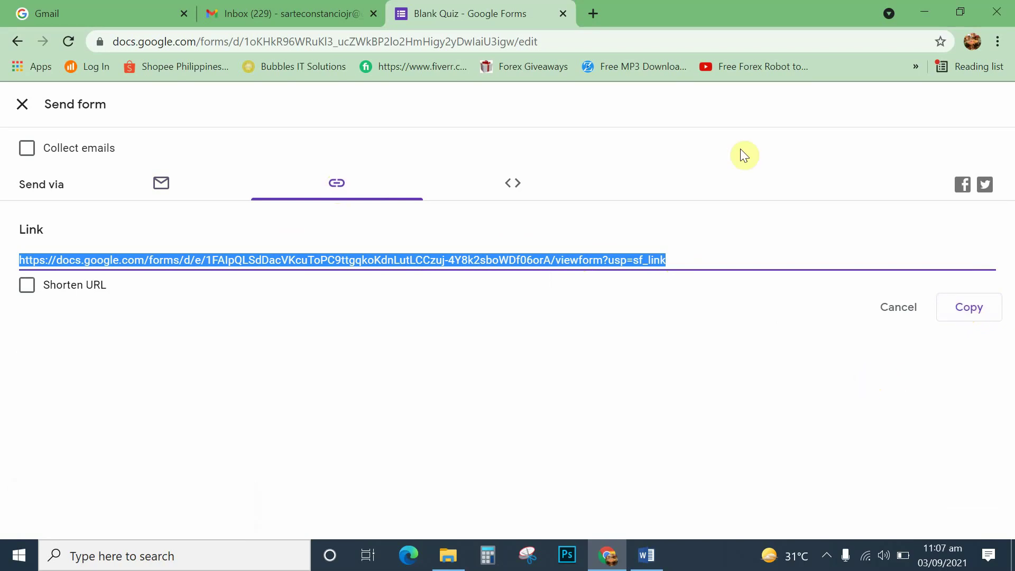
# - Switch to the TLE Learning-by-Doing chat in Messenger, show the paste option for a new message, and return to the desktop without pasting
pyautogui.click(924, 15)
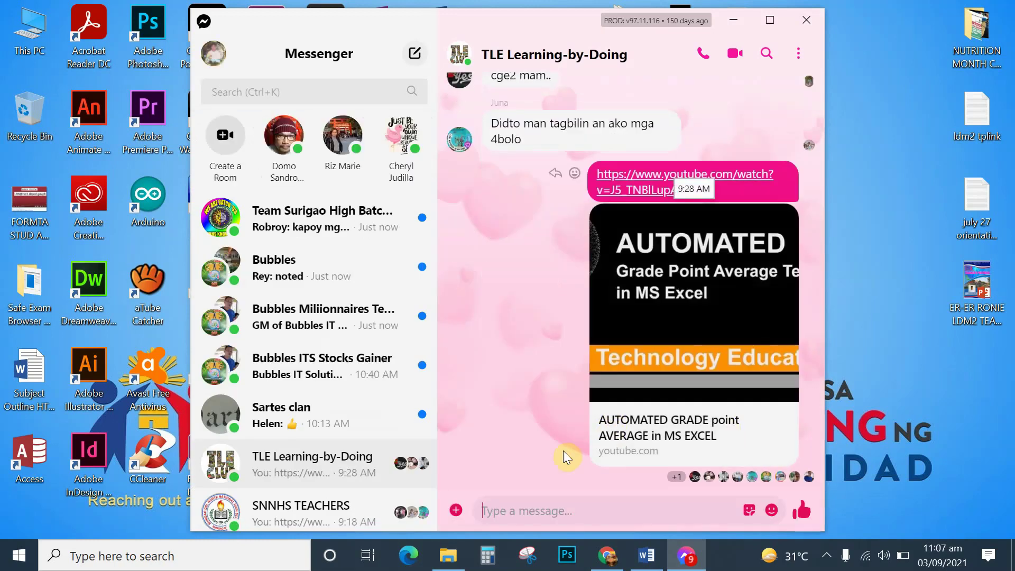
pyautogui.rightClick(507, 510)
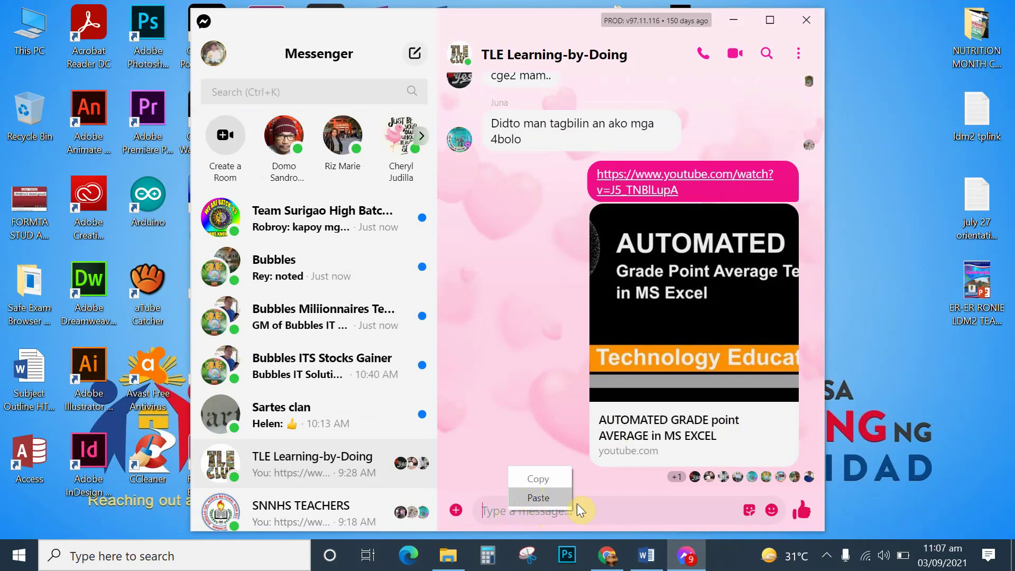
pyautogui.click(603, 512)
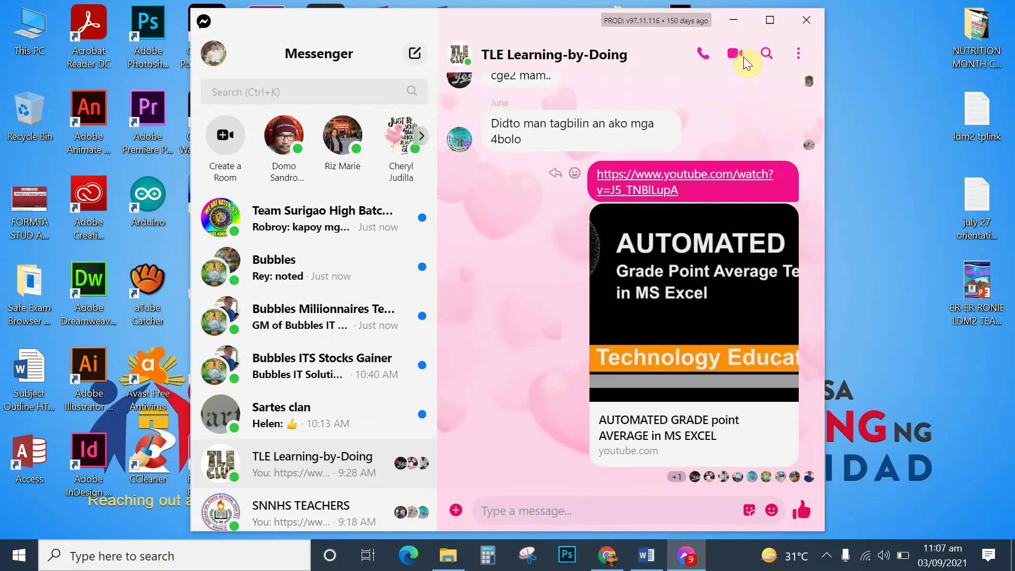
pyautogui.click(731, 20)
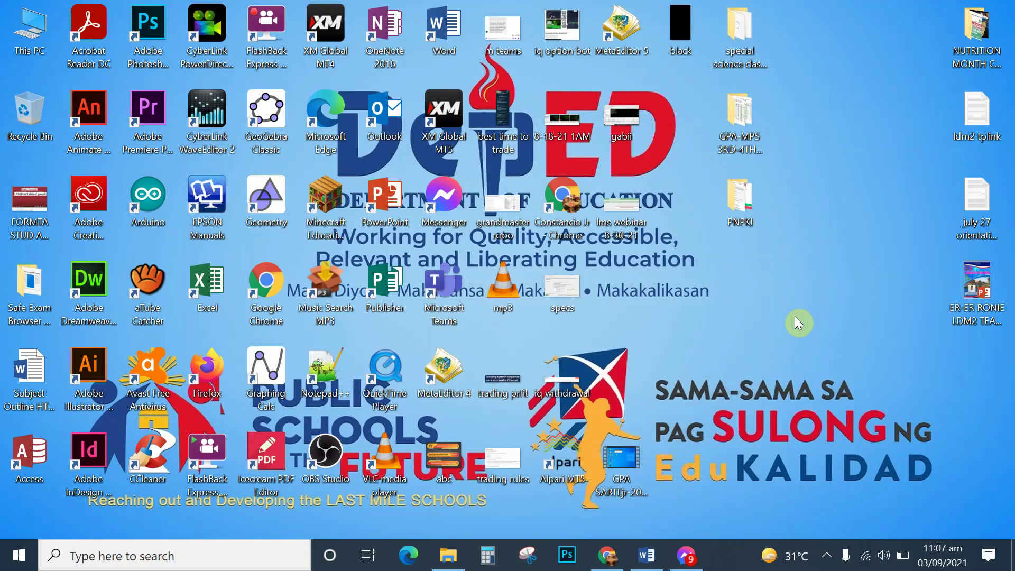